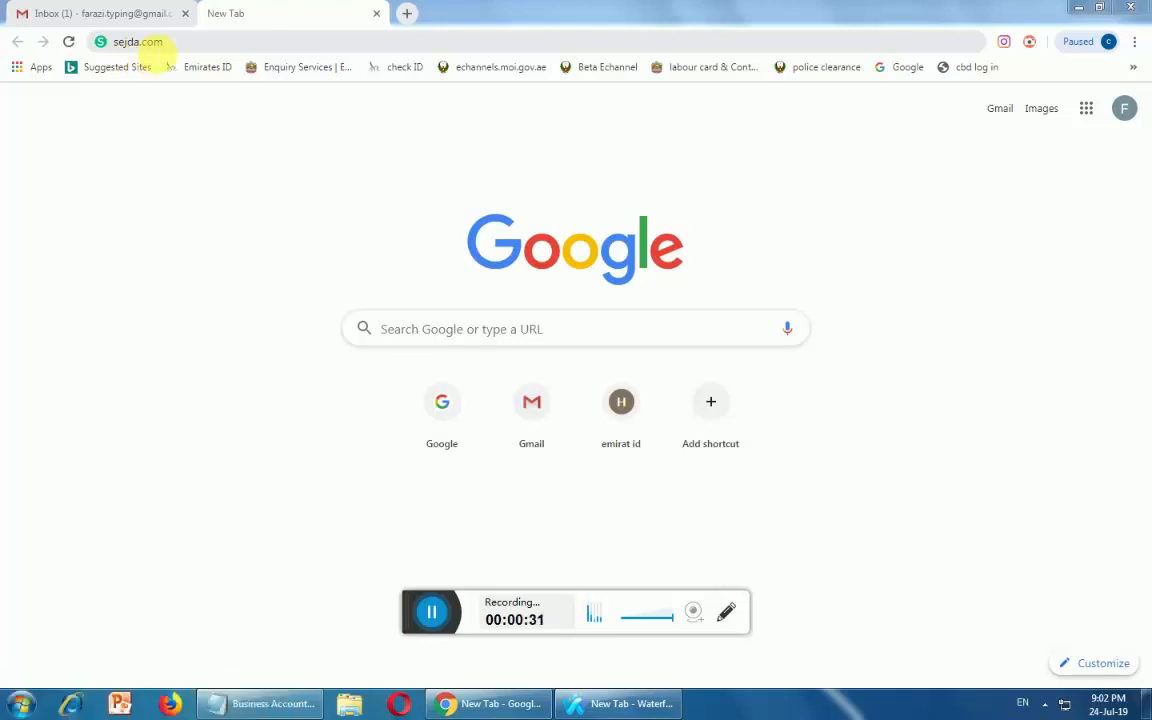
# Load the sejda.com website in the Chrome tab
pyautogui.click(108, 45)
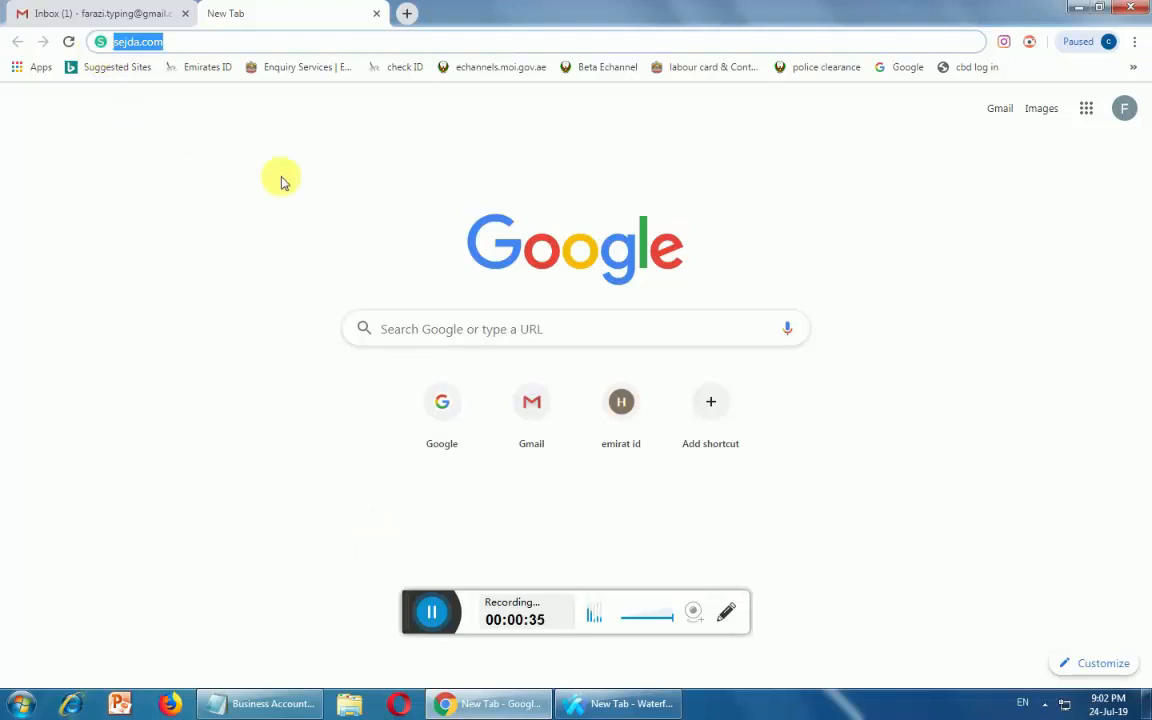
pyautogui.press('Return')
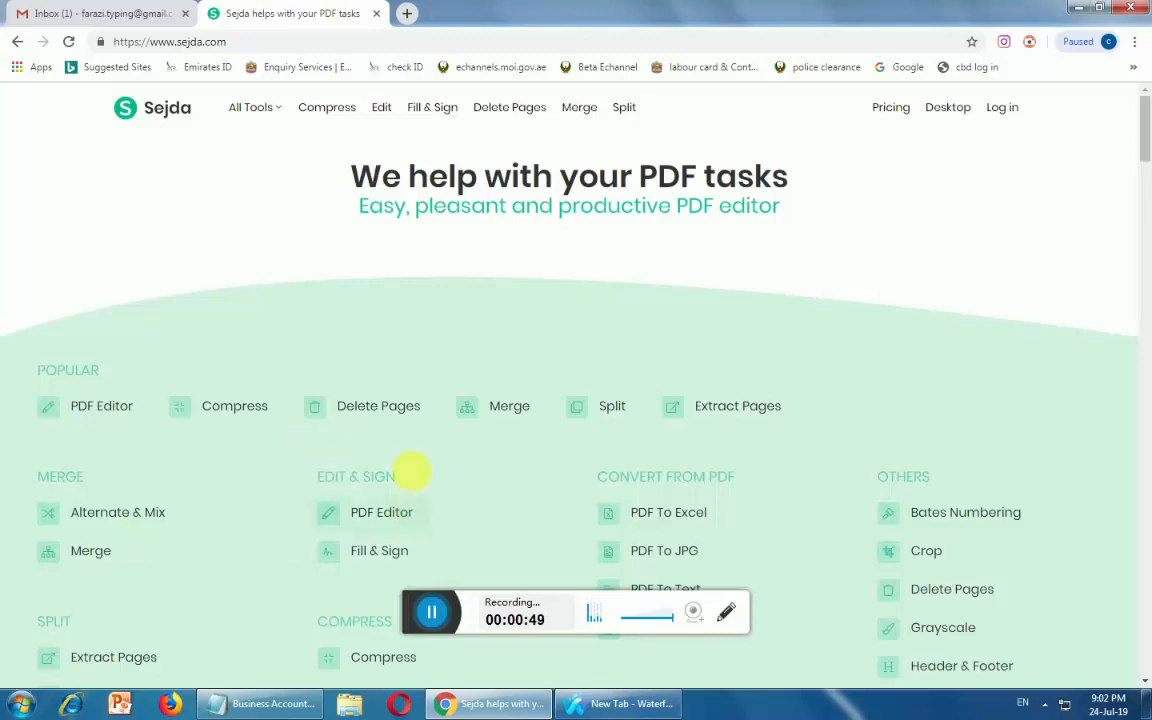
# Open Sejda's PDF Editor tool from the Edit & Sign tool list
pyautogui.scroll(-2, 405, 475)
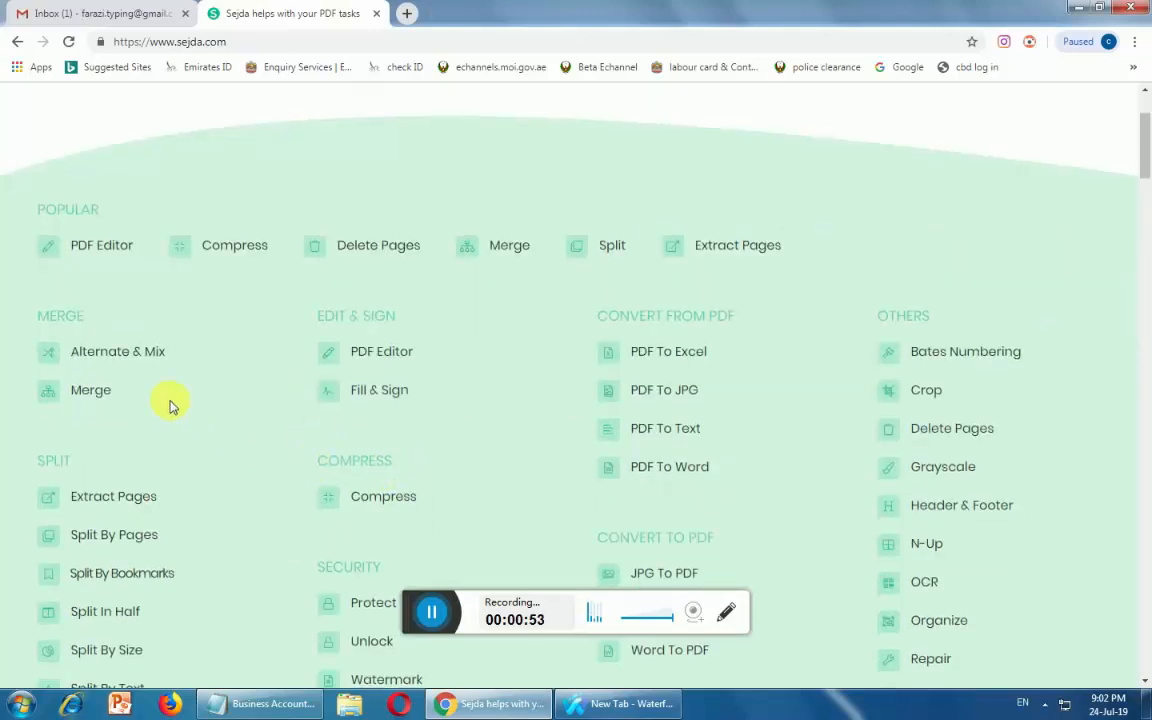
pyautogui.scroll(-4, 165, 407)
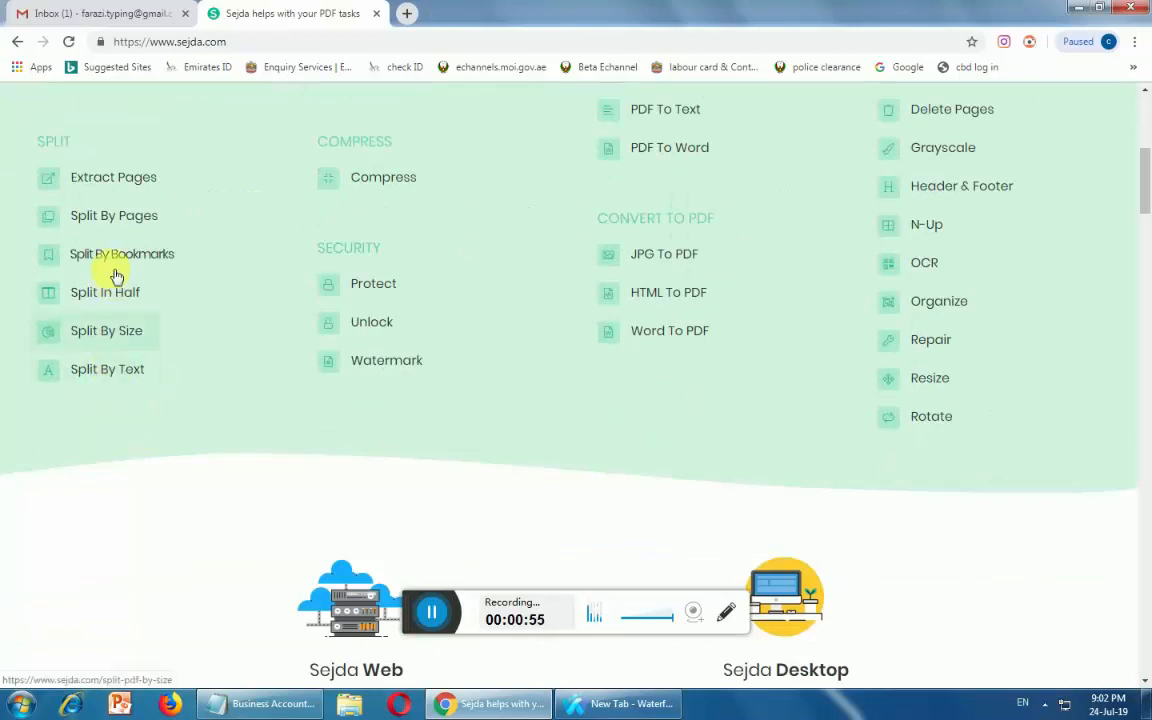
pyautogui.scroll(5, 149, 234)
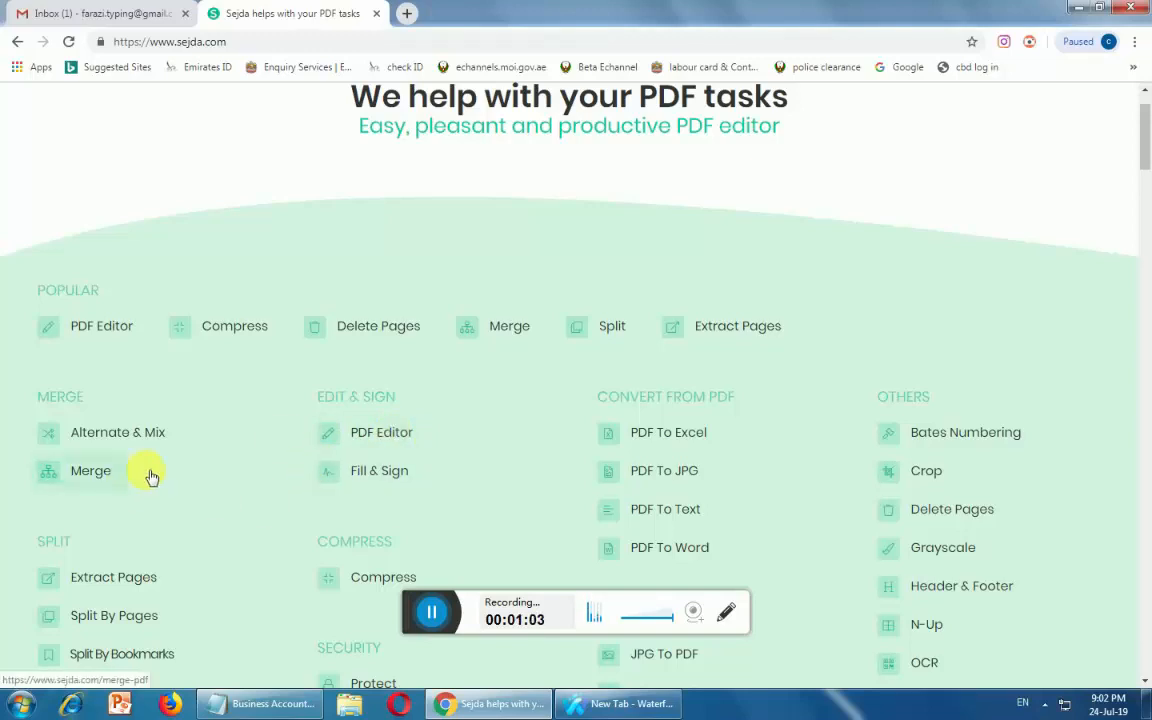
pyautogui.click(378, 438)
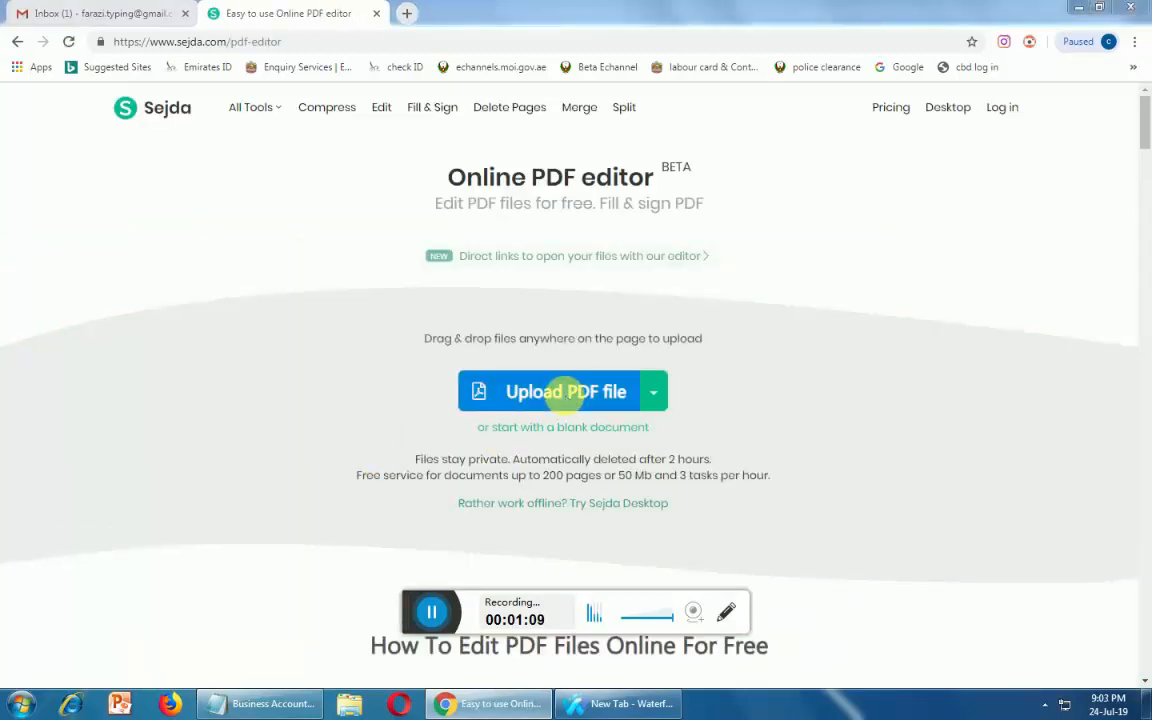
# Upload the 'NRP Undertaking Form' PDF from the Desktop into the editor
pyautogui.click(566, 391)
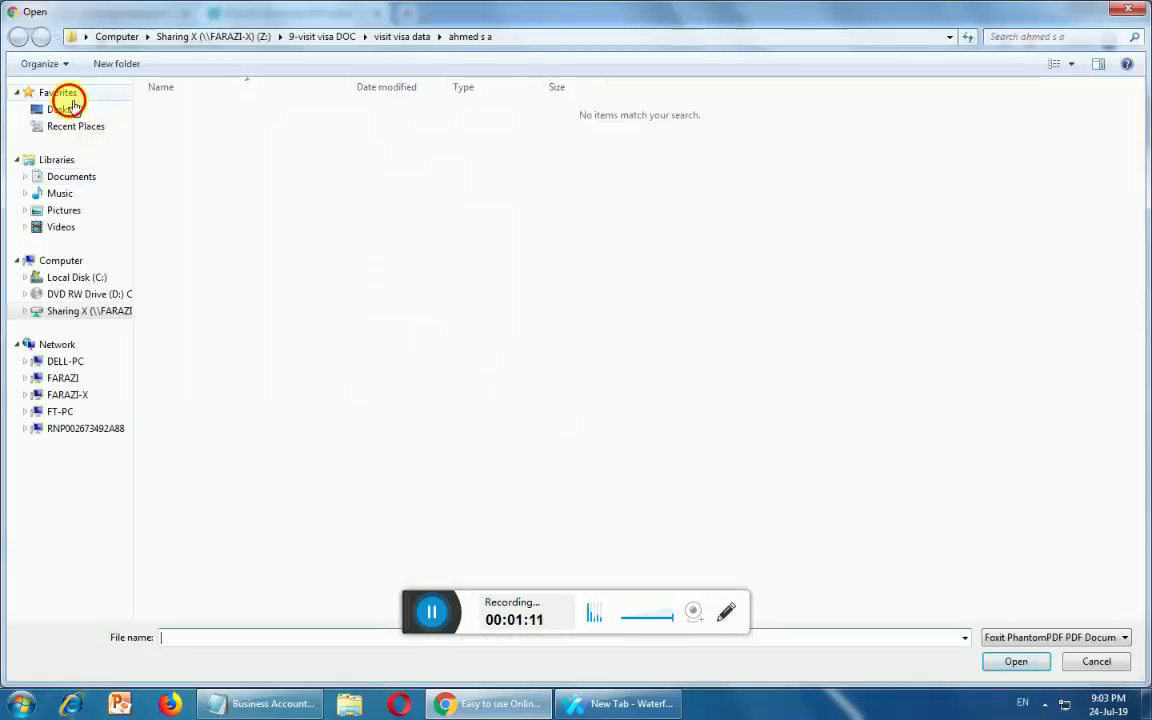
pyautogui.click(66, 96)
pyautogui.click(70, 110)
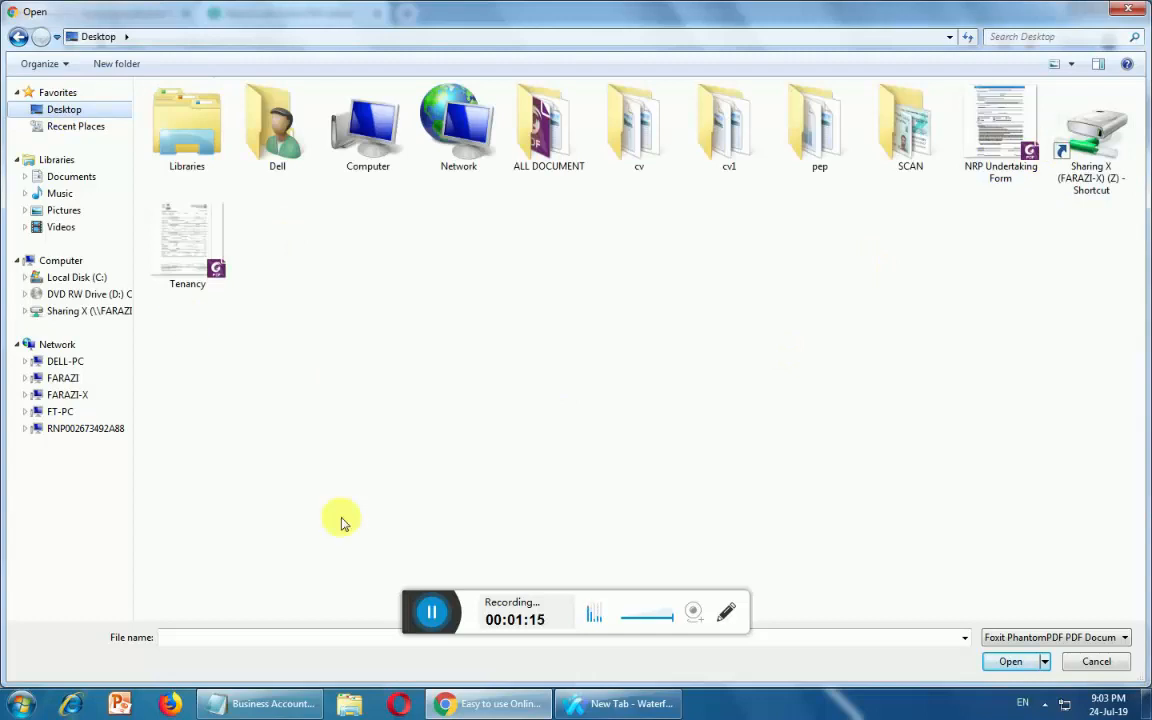
pyautogui.click(1005, 130)
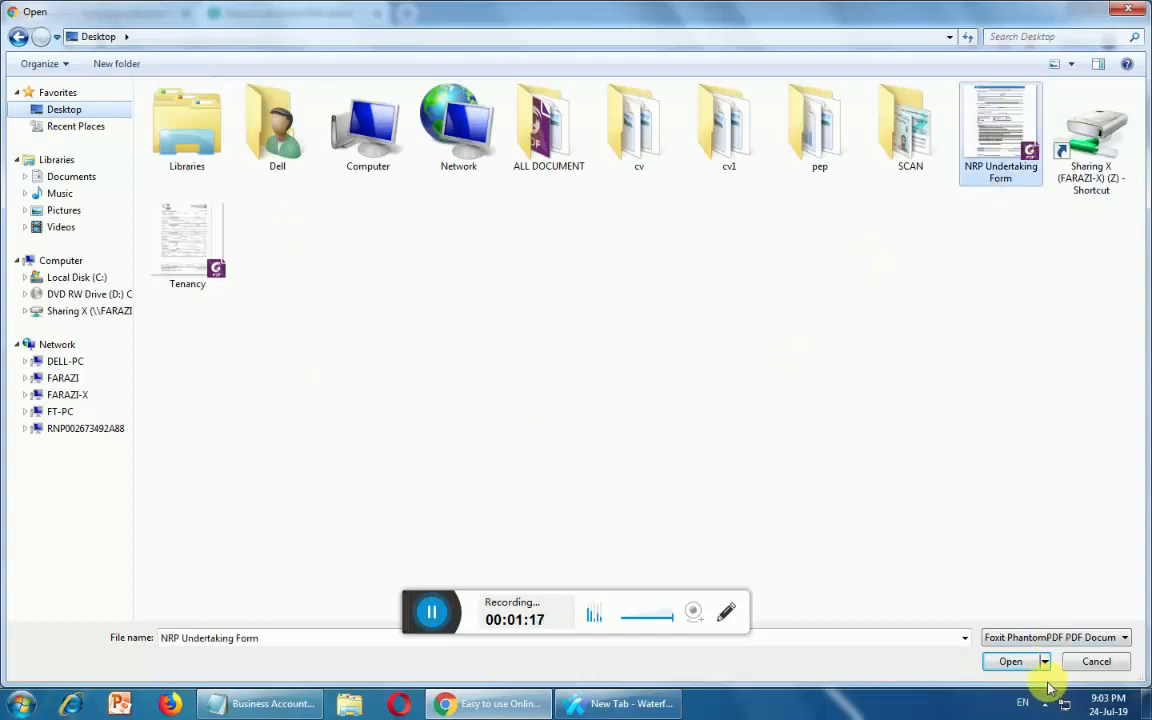
pyautogui.click(1005, 660)
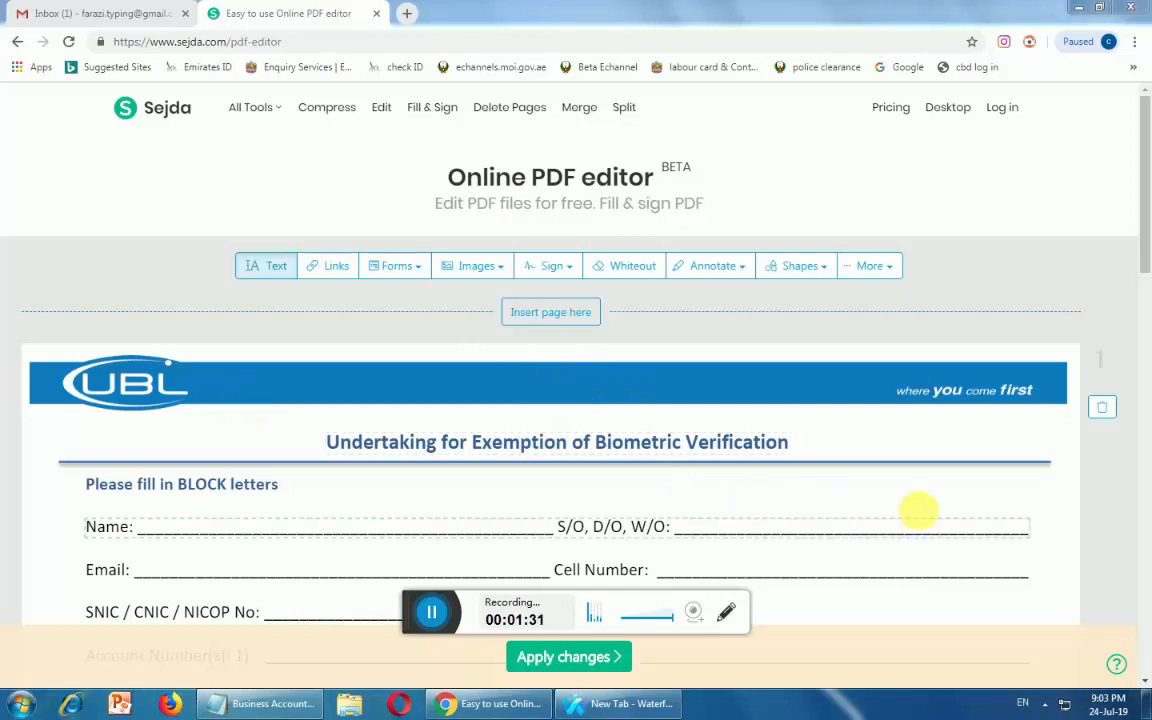
# Switch to the Text tool and remove a misplaced text box near the Name line
pyautogui.moveTo(1144, 257)
pyautogui.mouseDown()
pyautogui.moveTo(1147, 586)
pyautogui.moveTo(1146, 303)
pyautogui.mouseUp()
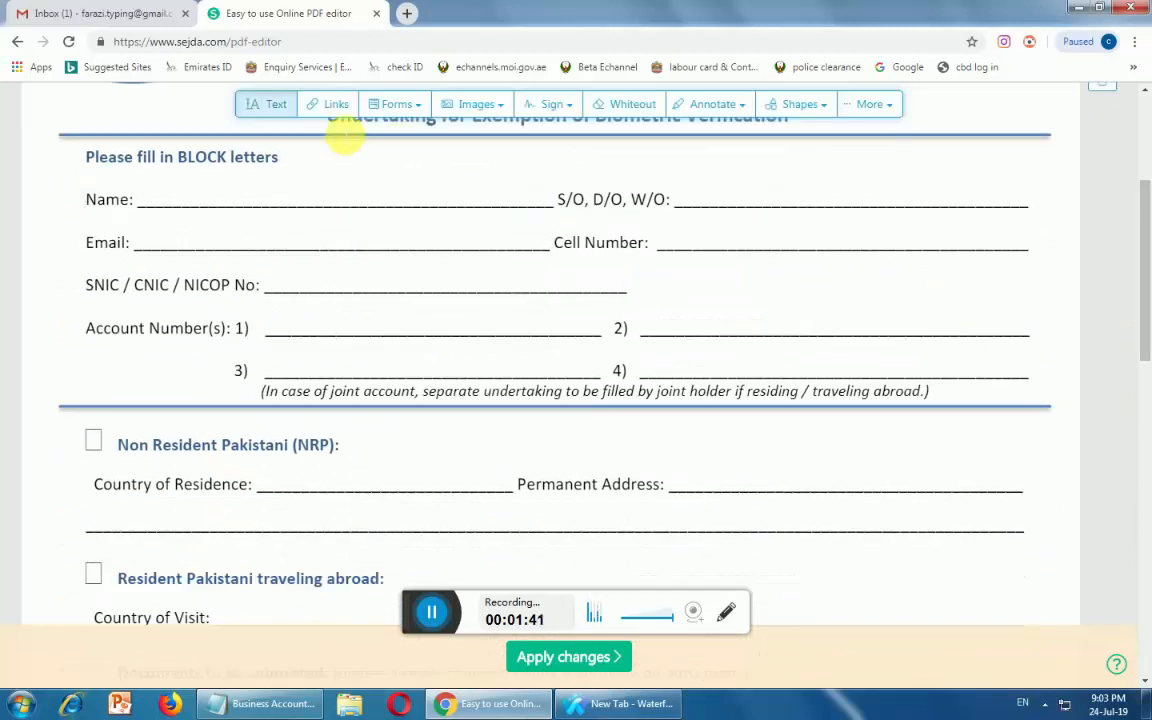
pyautogui.click(188, 198)
pyautogui.click(274, 106)
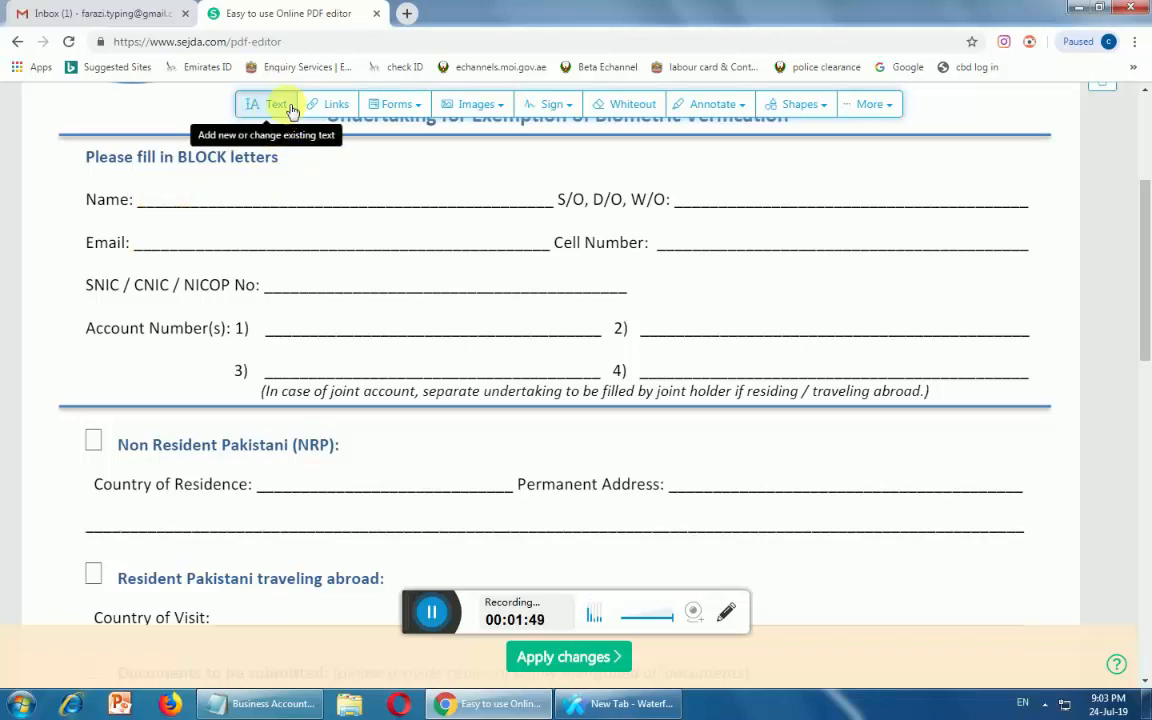
pyautogui.doubleClick(387, 208)
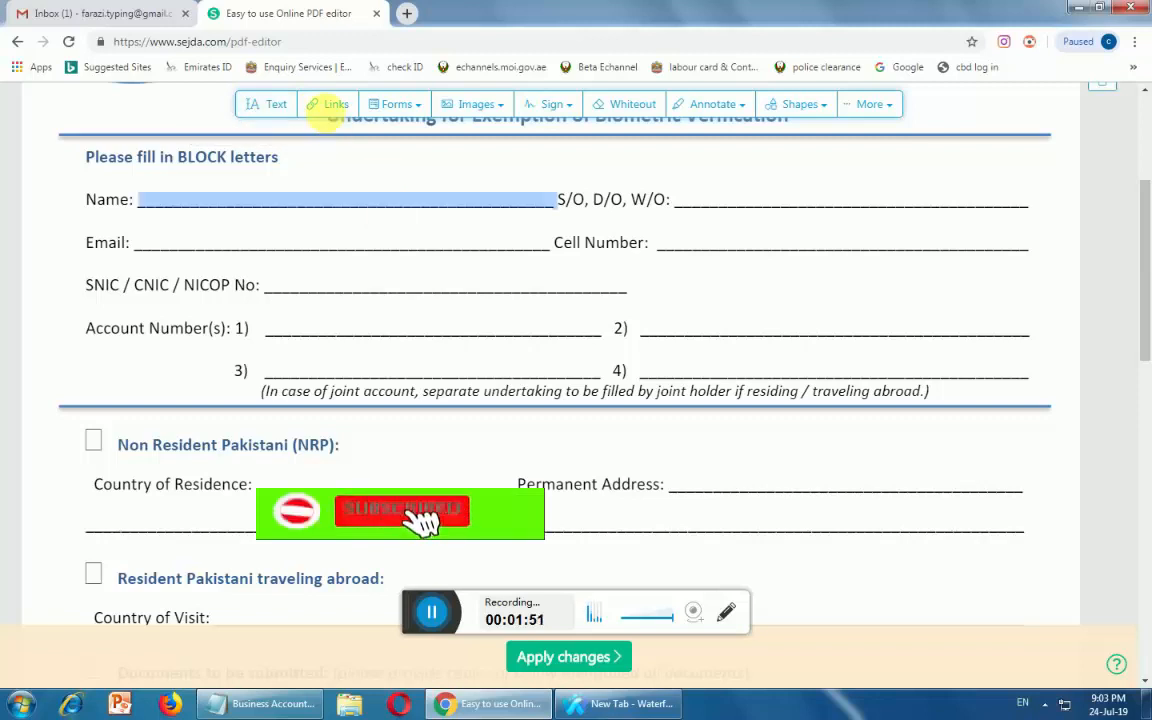
pyautogui.tripleClick(260, 205)
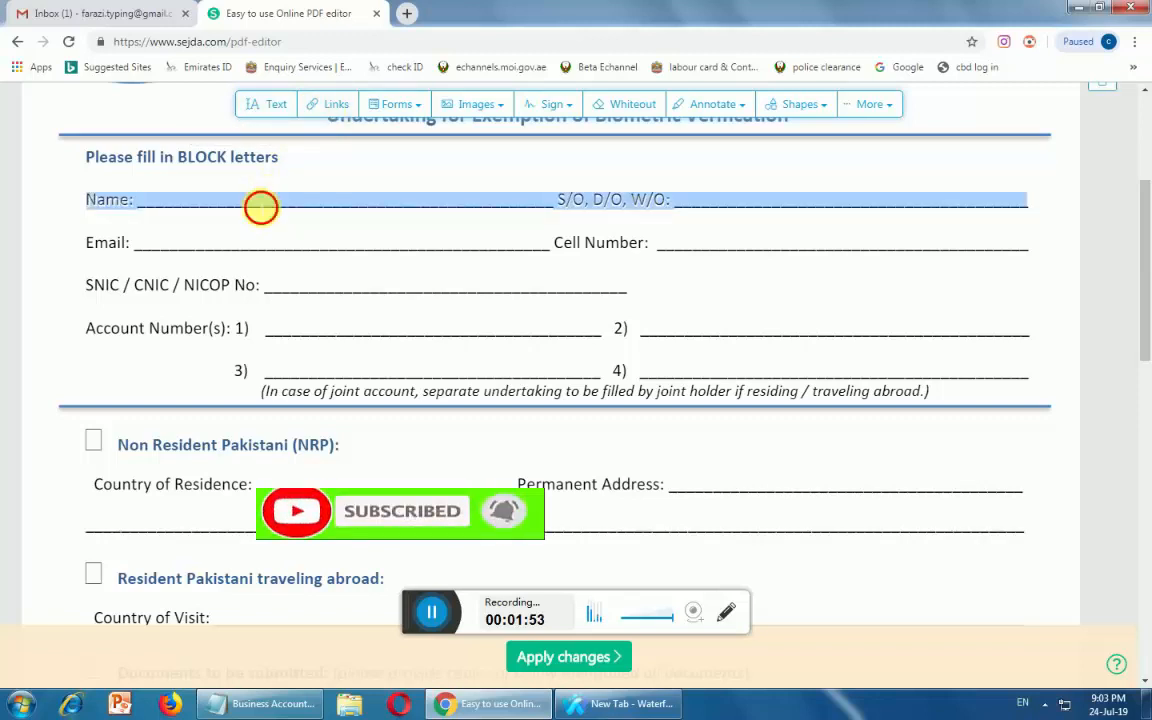
pyautogui.click(266, 104)
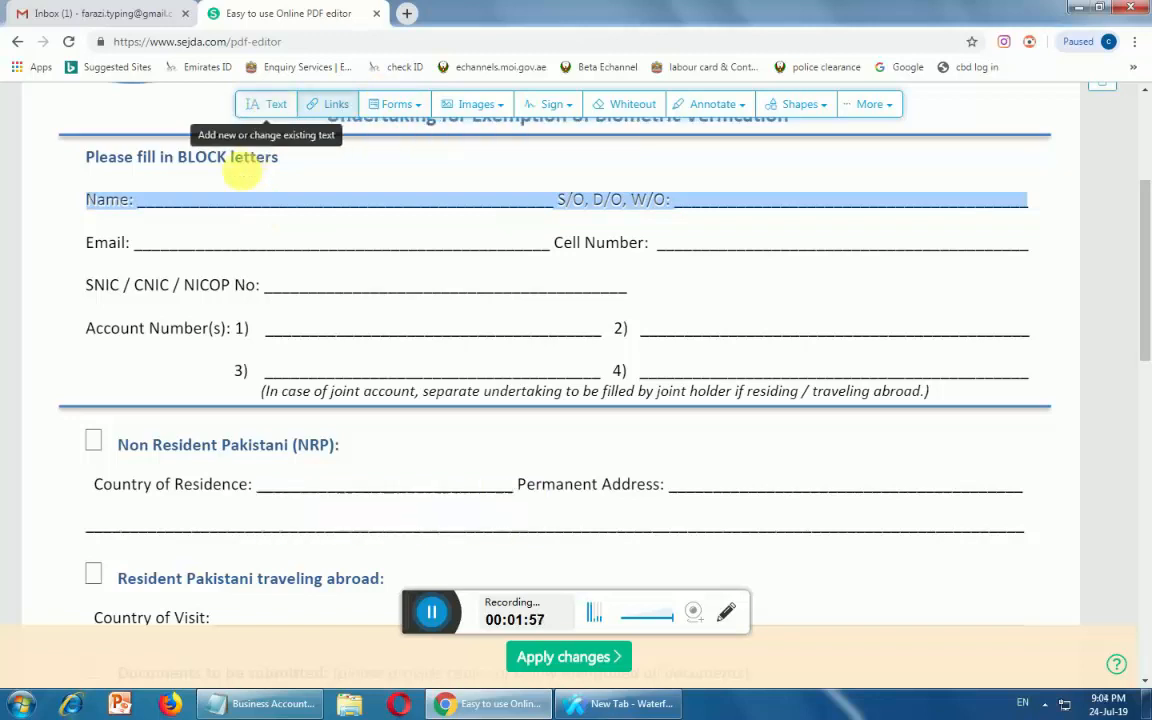
pyautogui.click(230, 197)
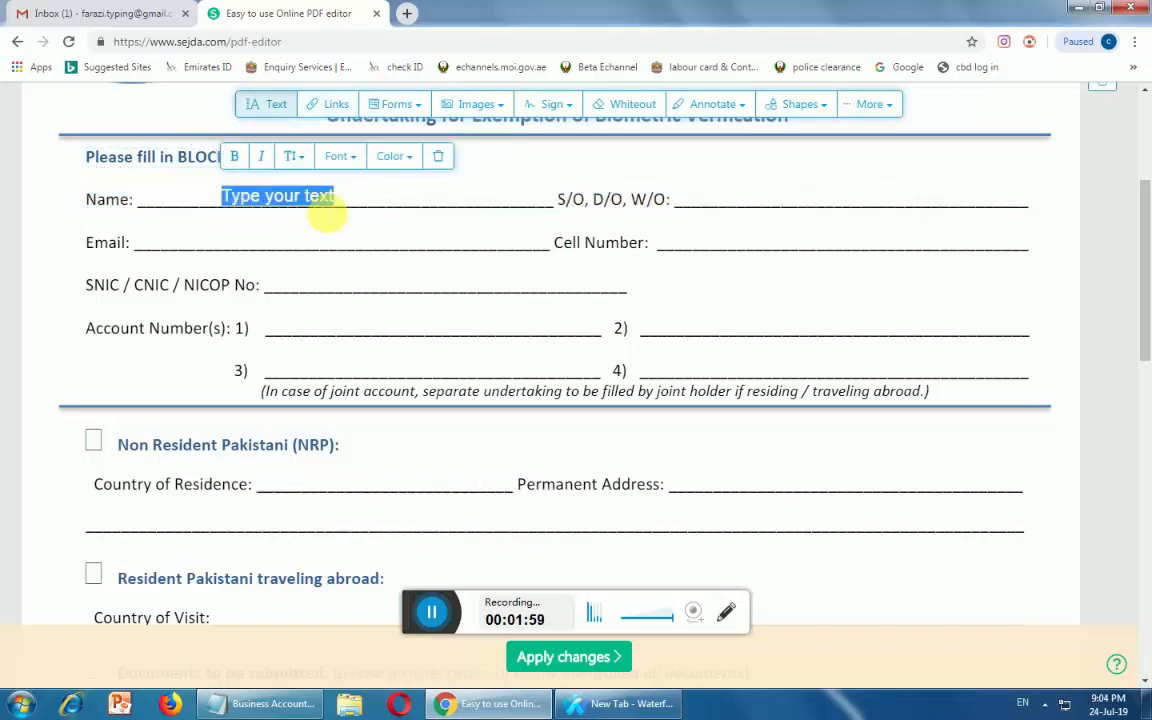
pyautogui.click(437, 160)
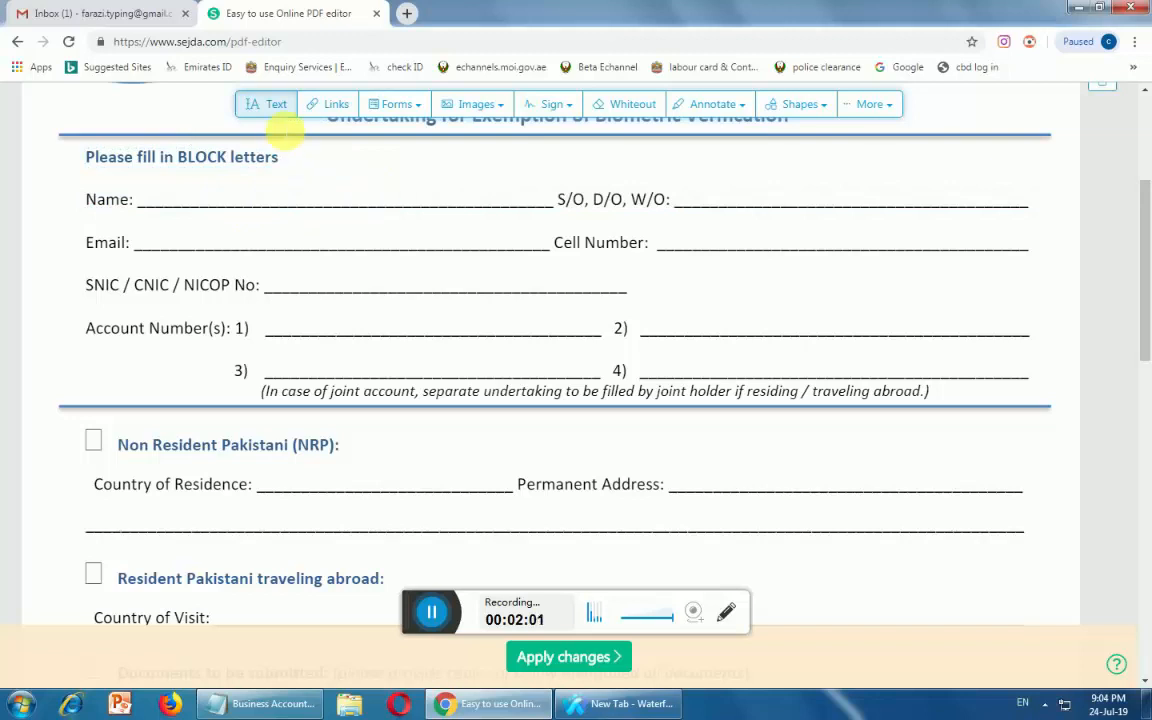
# Add a text box on the Name underline and clear its placeholder text
pyautogui.click(266, 204)
pyautogui.click(267, 205)
pyautogui.click(266, 104)
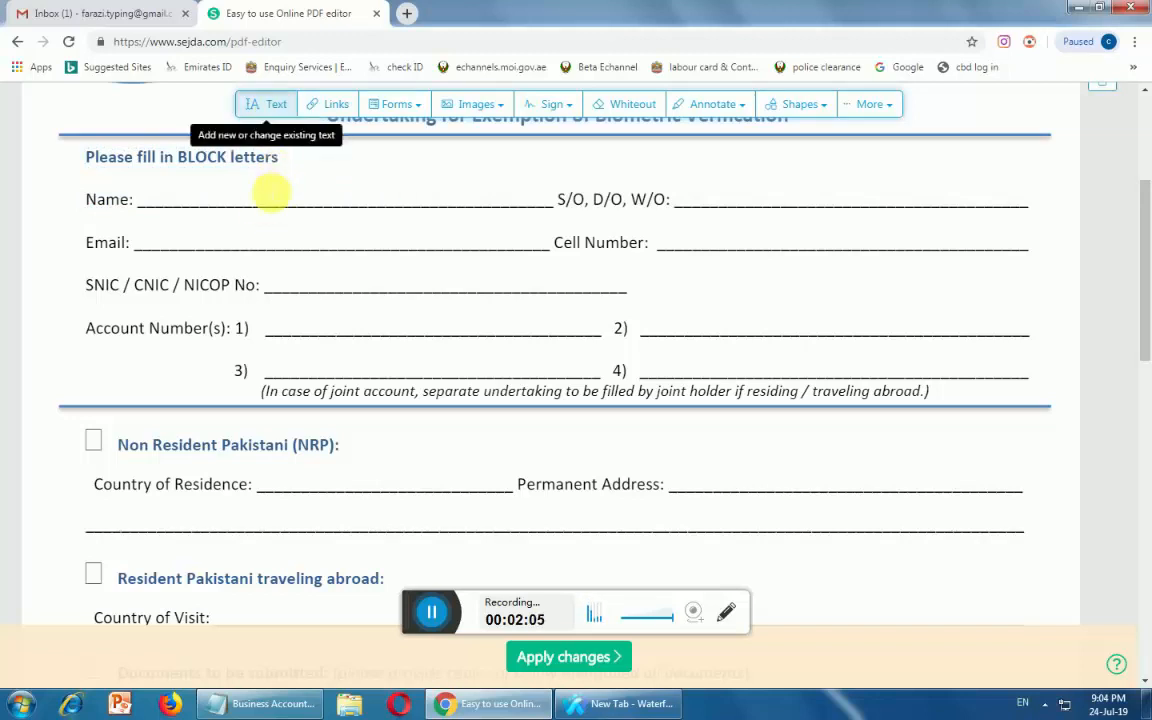
pyautogui.click(269, 204)
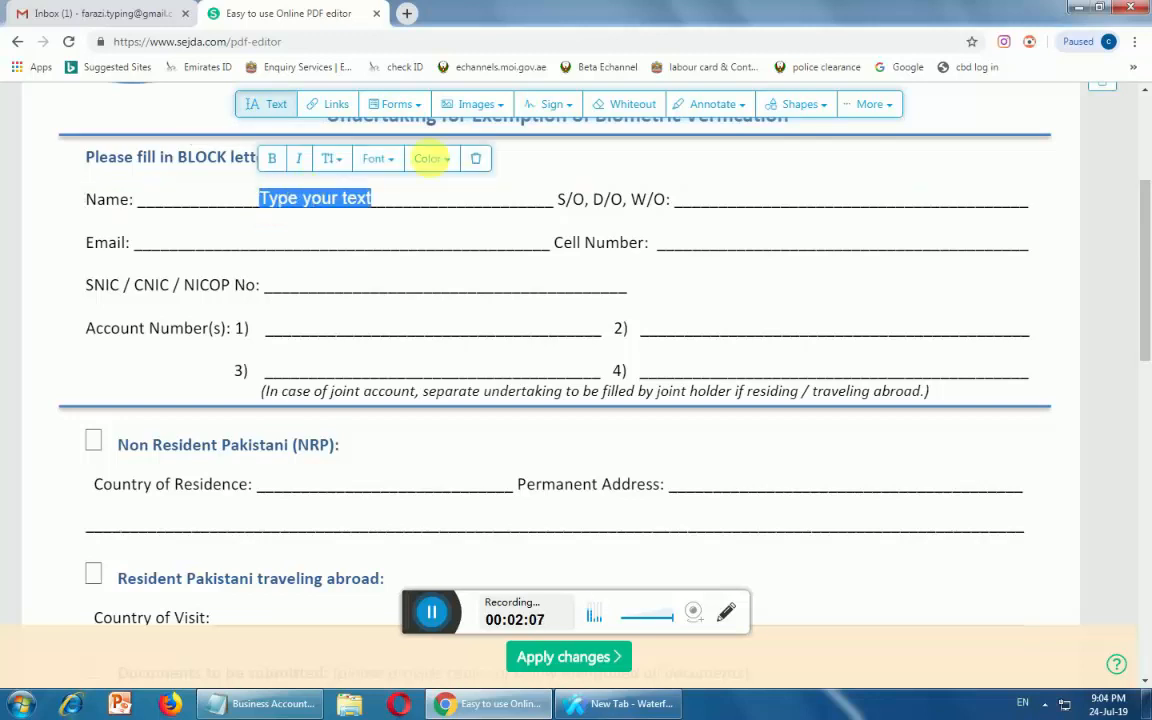
pyautogui.click(371, 200)
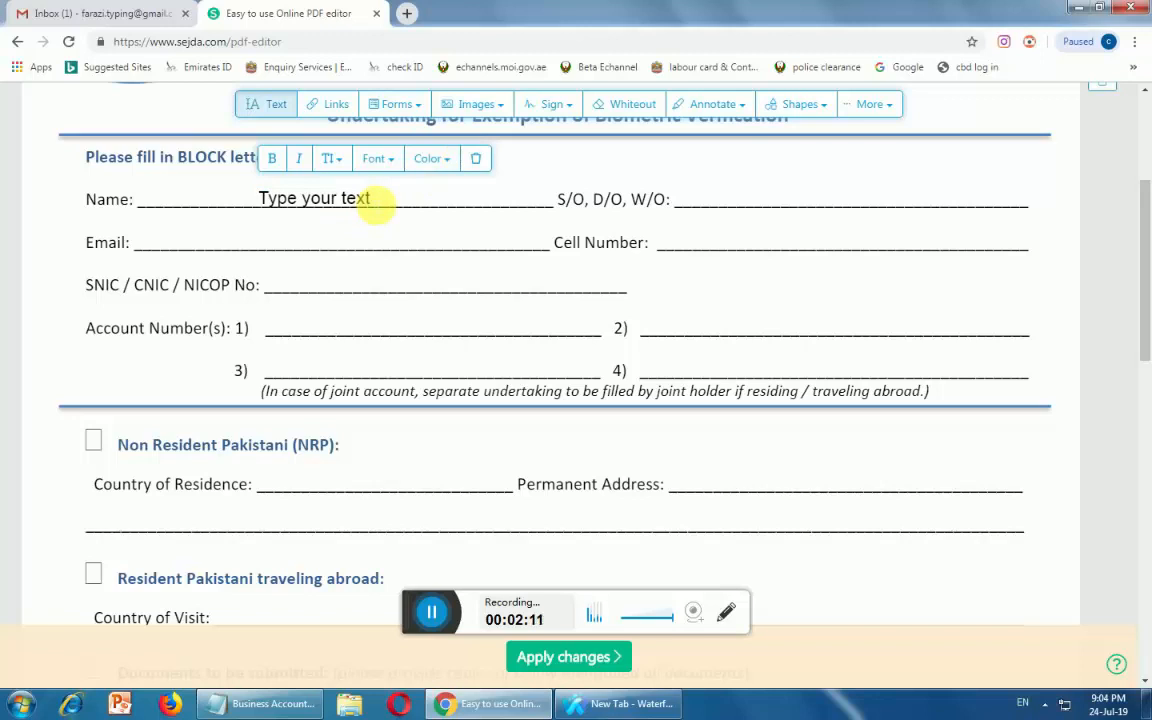
pyautogui.press('BackSpace')
pyautogui.press('BackSpace')
pyautogui.press('BackSpace')
pyautogui.press('BackSpace')
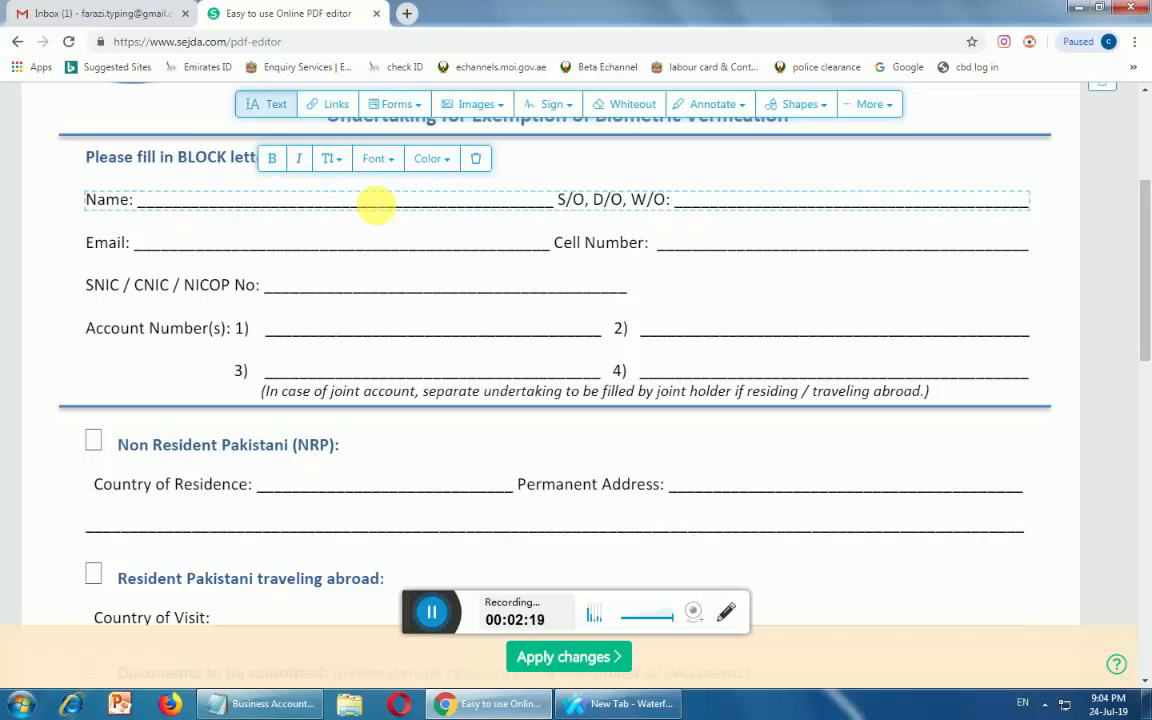
# Type the applicant's name into the Name line text box
pyautogui.write('hussa')
pyautogui.write('n')
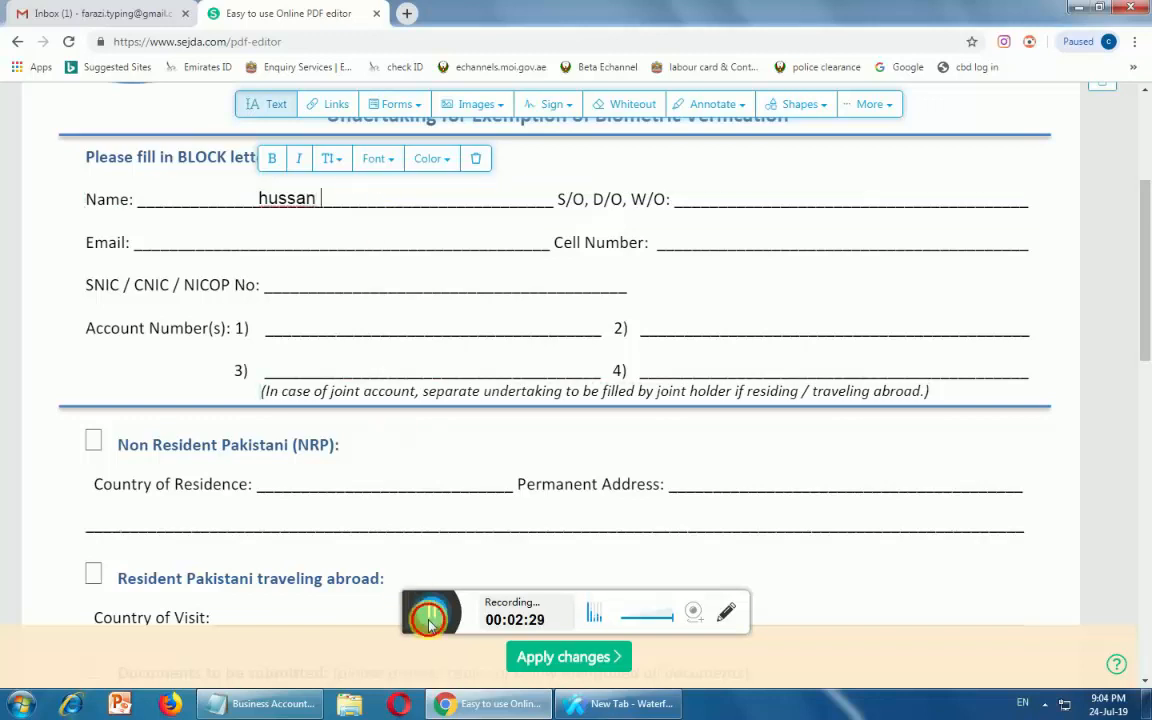
# Enter 09/10/2020 on the S/O, D/O, W/O line, keeping the document's original font
pyautogui.click(723, 207)
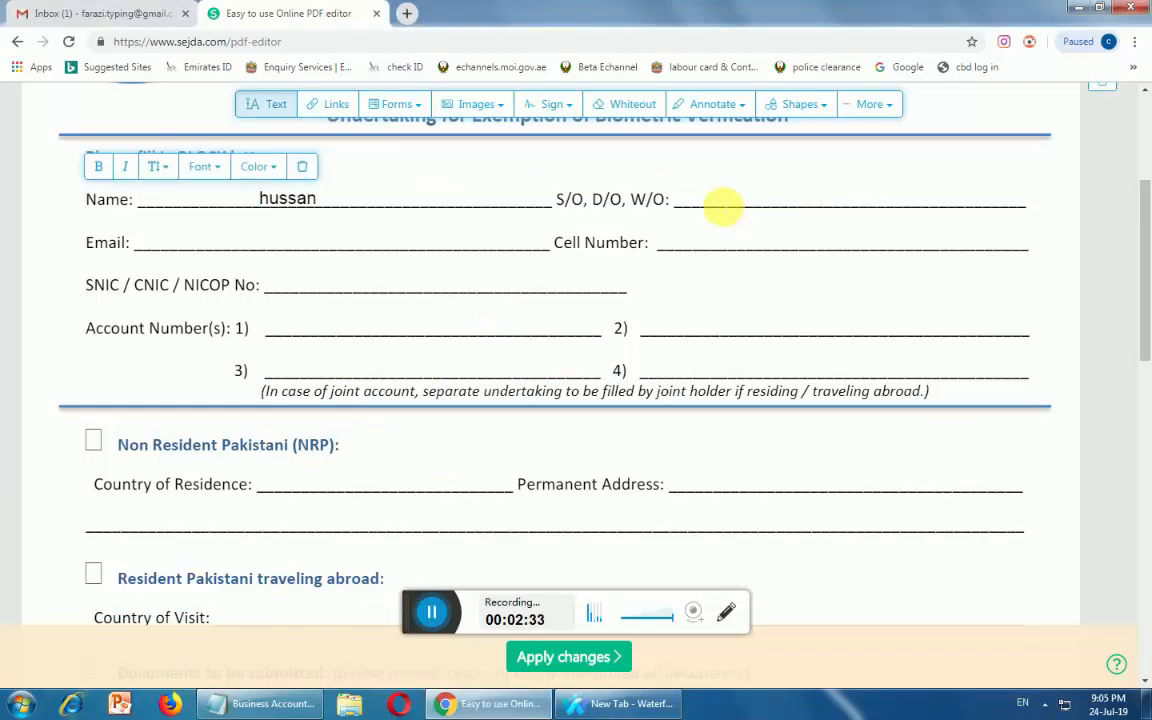
pyautogui.tripleClick(725, 199)
pyautogui.click(725, 200)
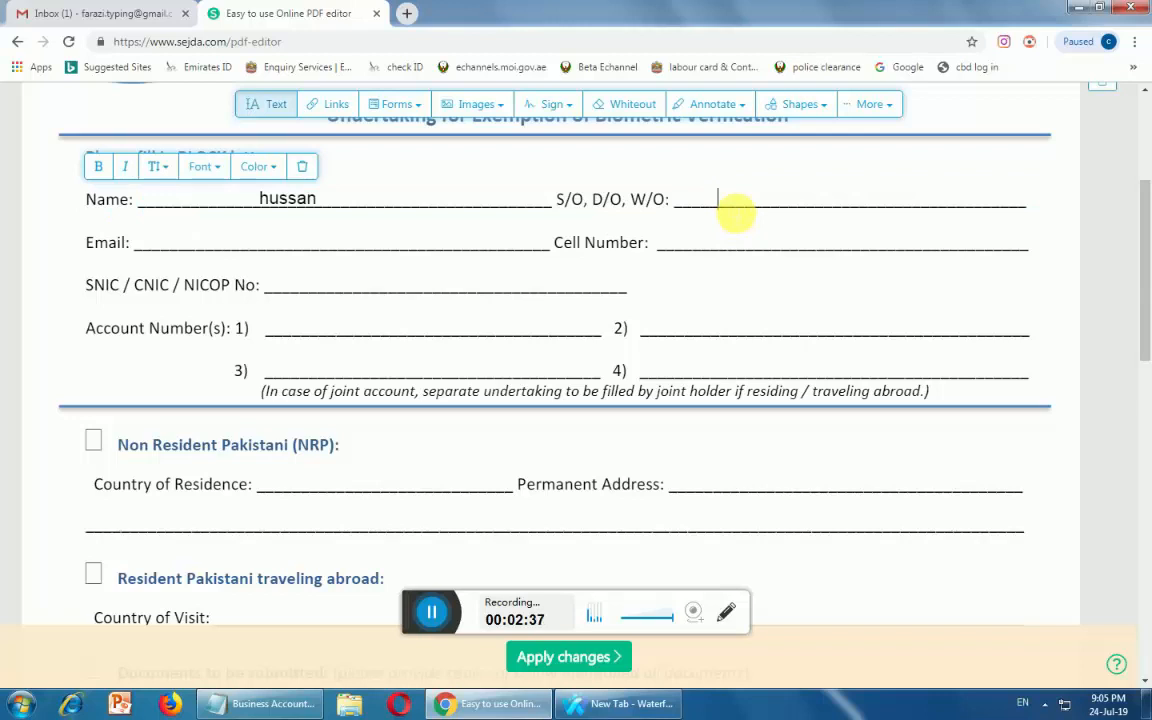
pyautogui.write('0')
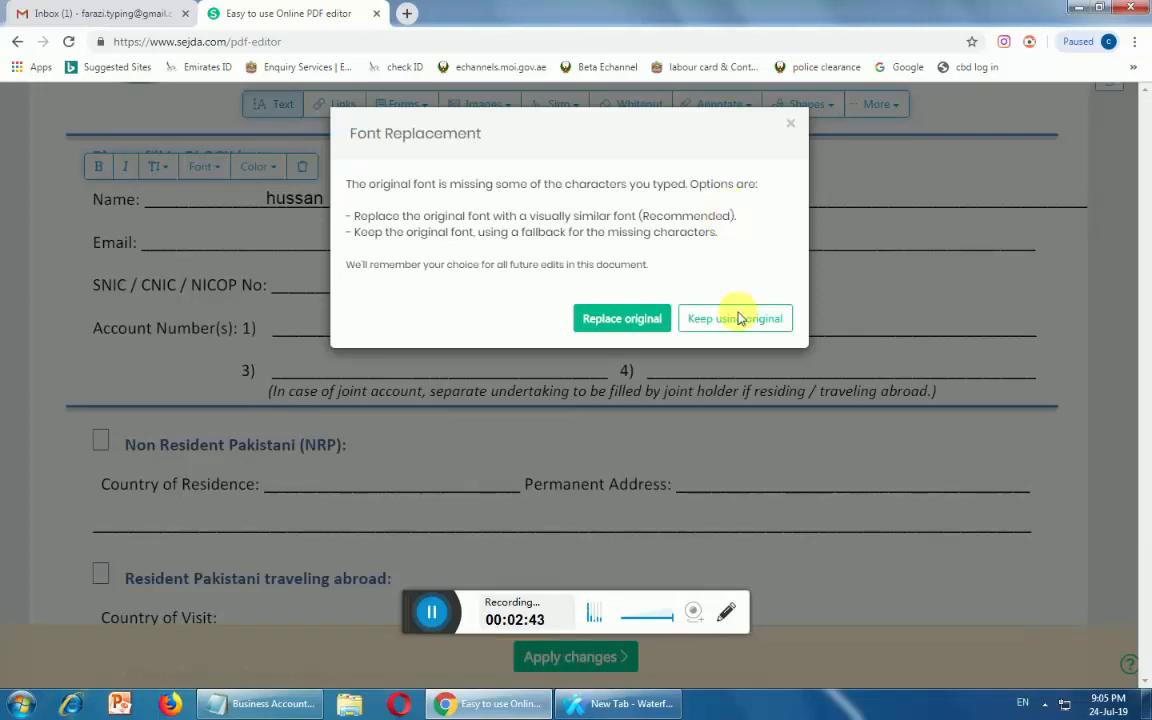
pyautogui.click(735, 318)
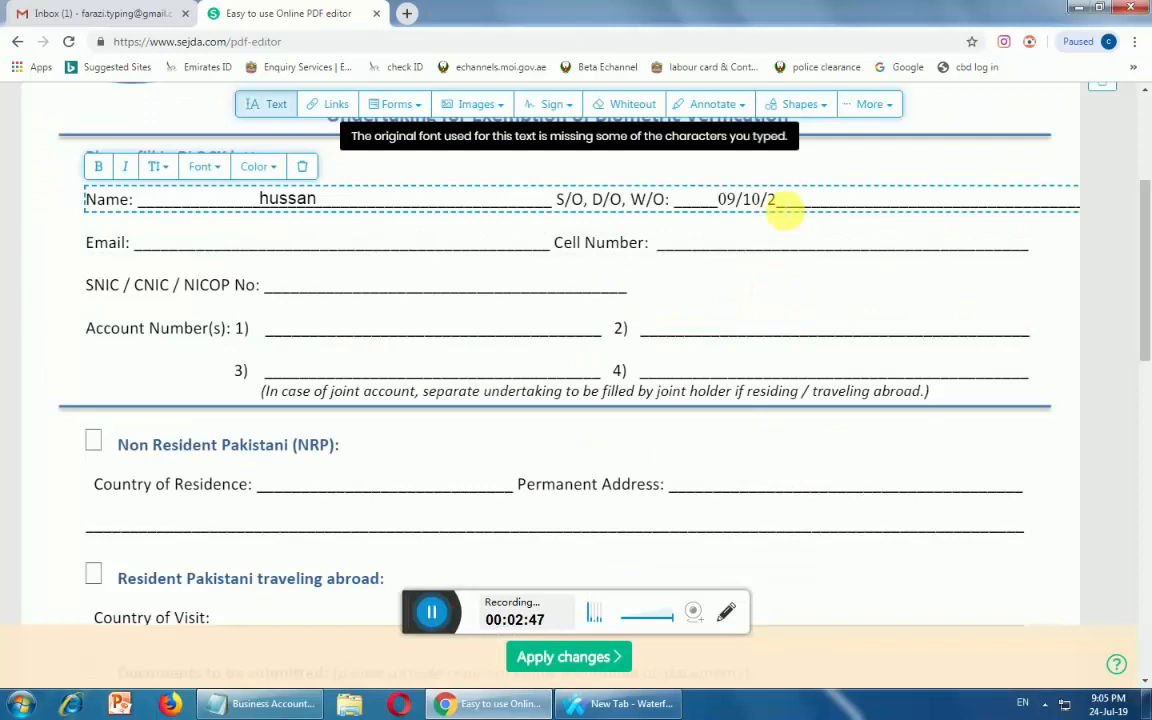
pyautogui.tripleClick(785, 208)
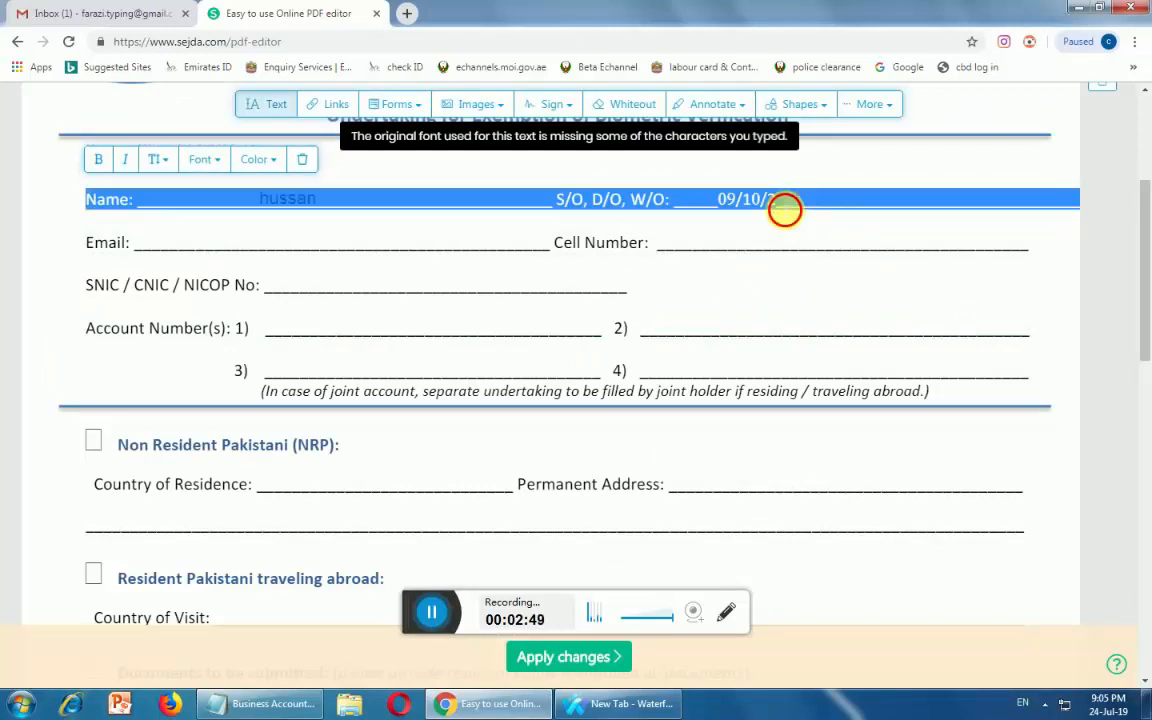
pyautogui.click(785, 208)
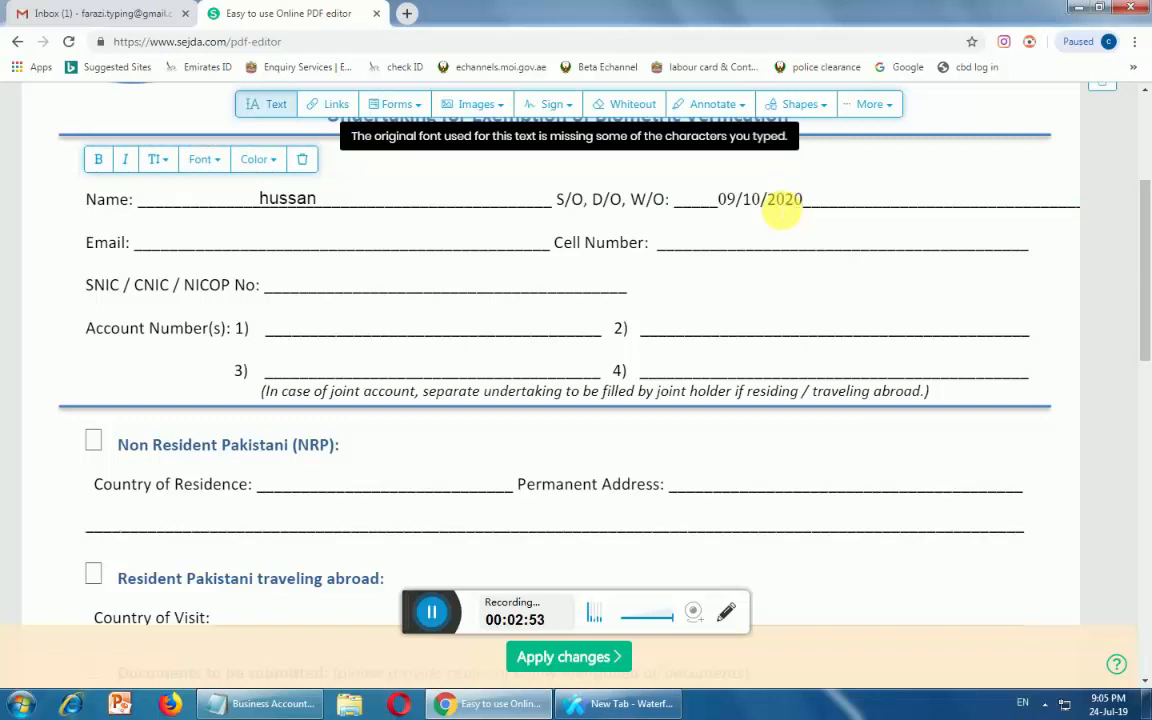
# Fill the Email line with the applicant's e-mail address
pyautogui.click(325, 248)
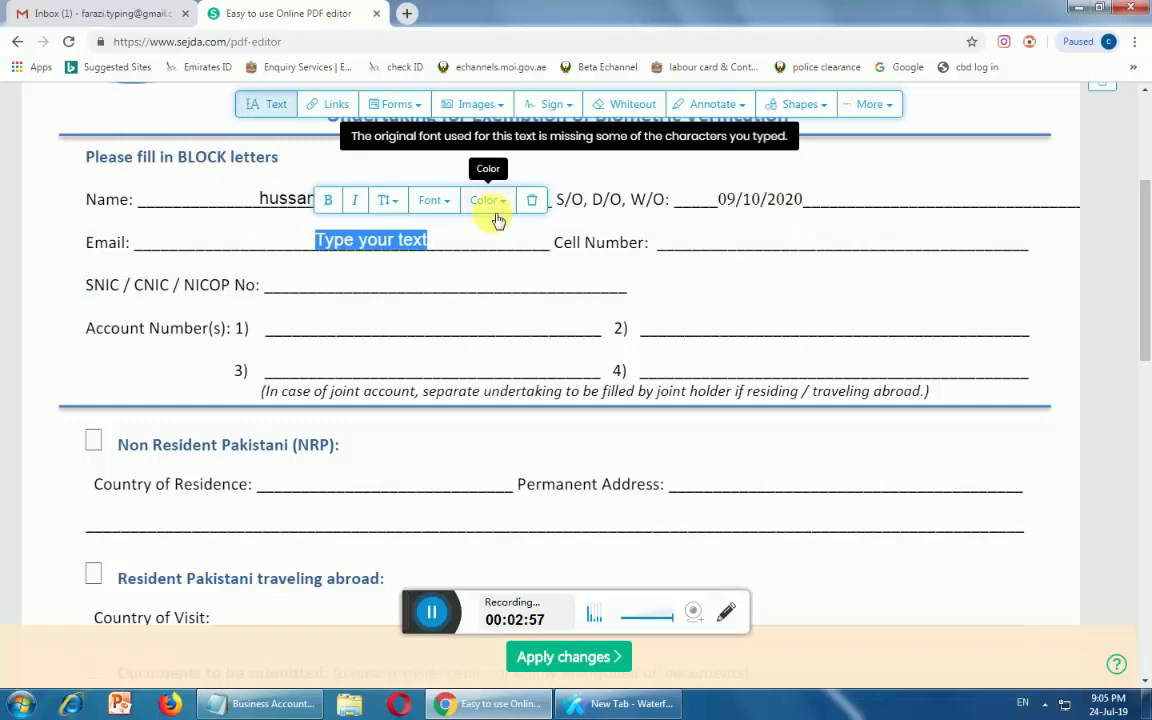
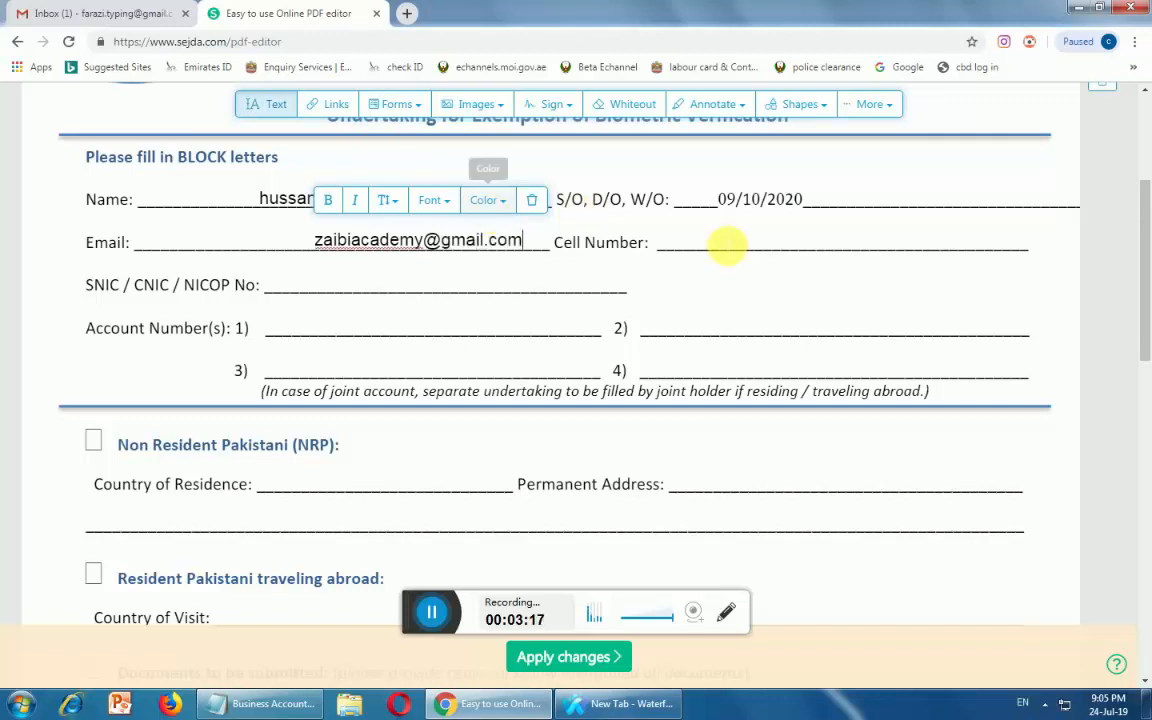
# Fill the Cell Number line with the applicant's phone number
pyautogui.click(727, 248)
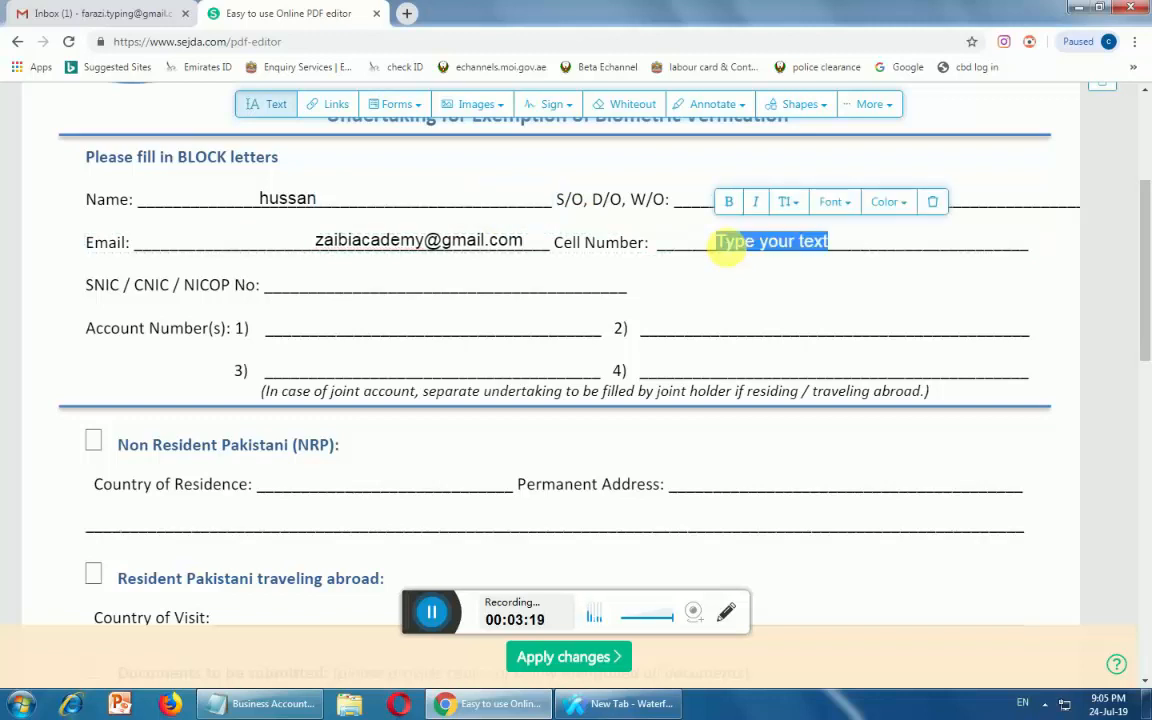
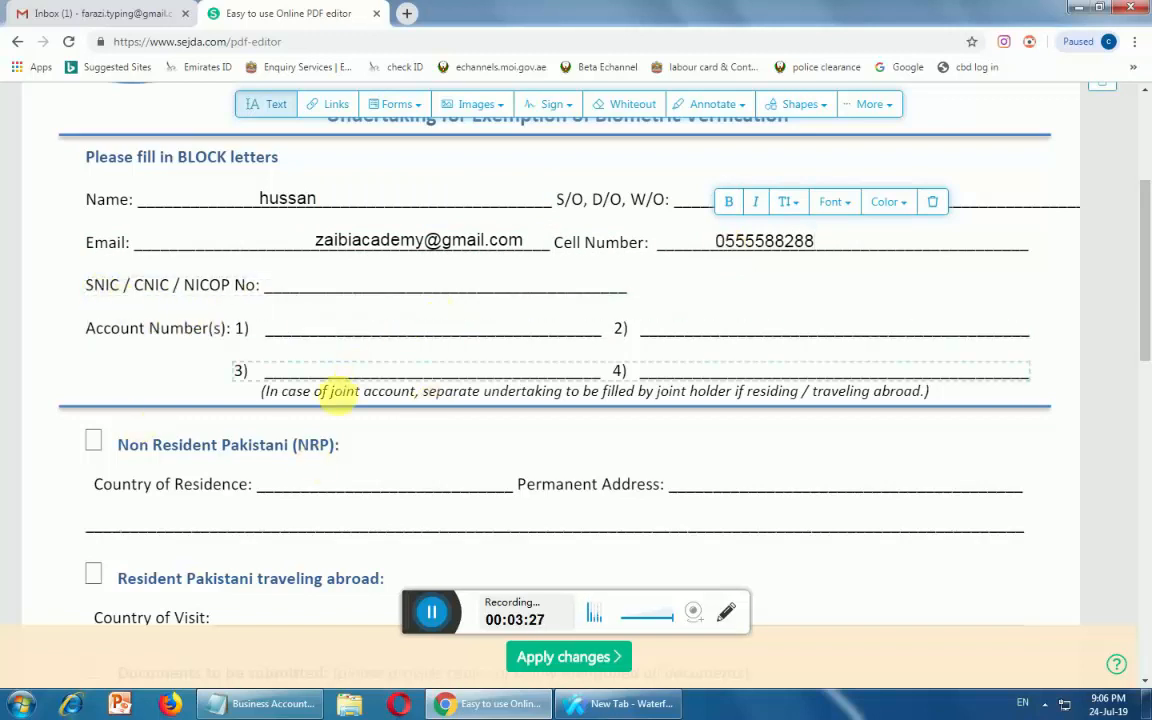
pyautogui.scroll(-2, 330, 395)
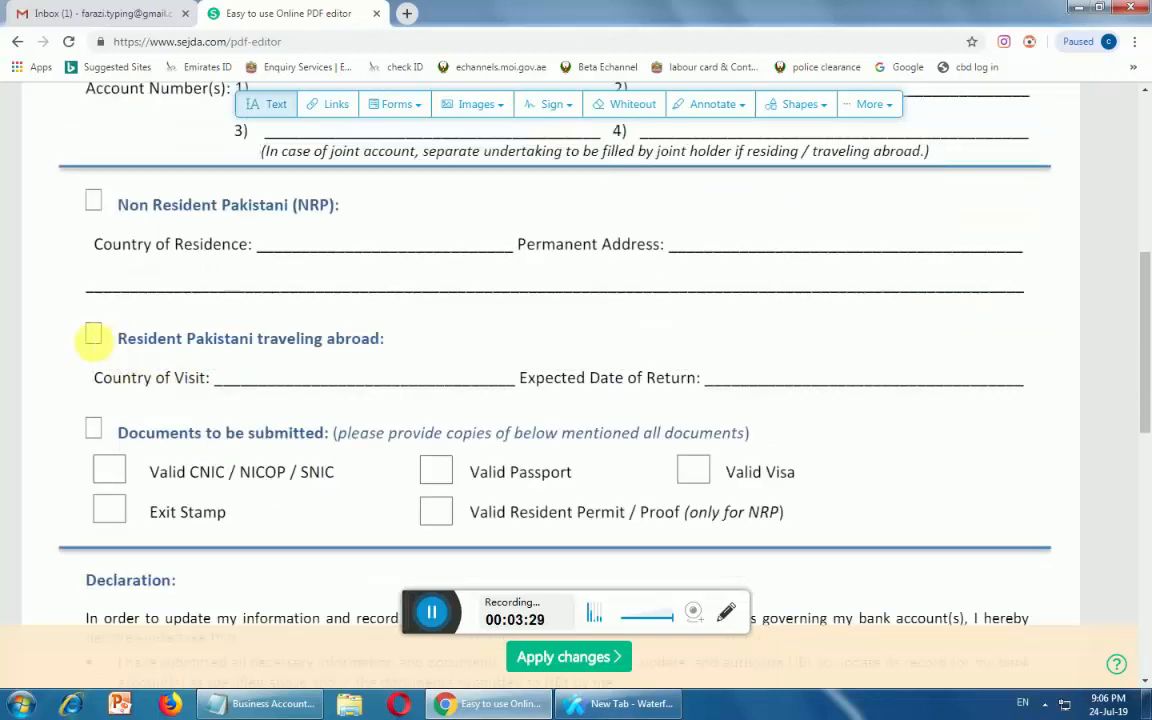
# Tick the Valid CNIC, Valid Passport and Valid Visa boxes with checkmarks
pyautogui.scroll(-2, 134, 400)
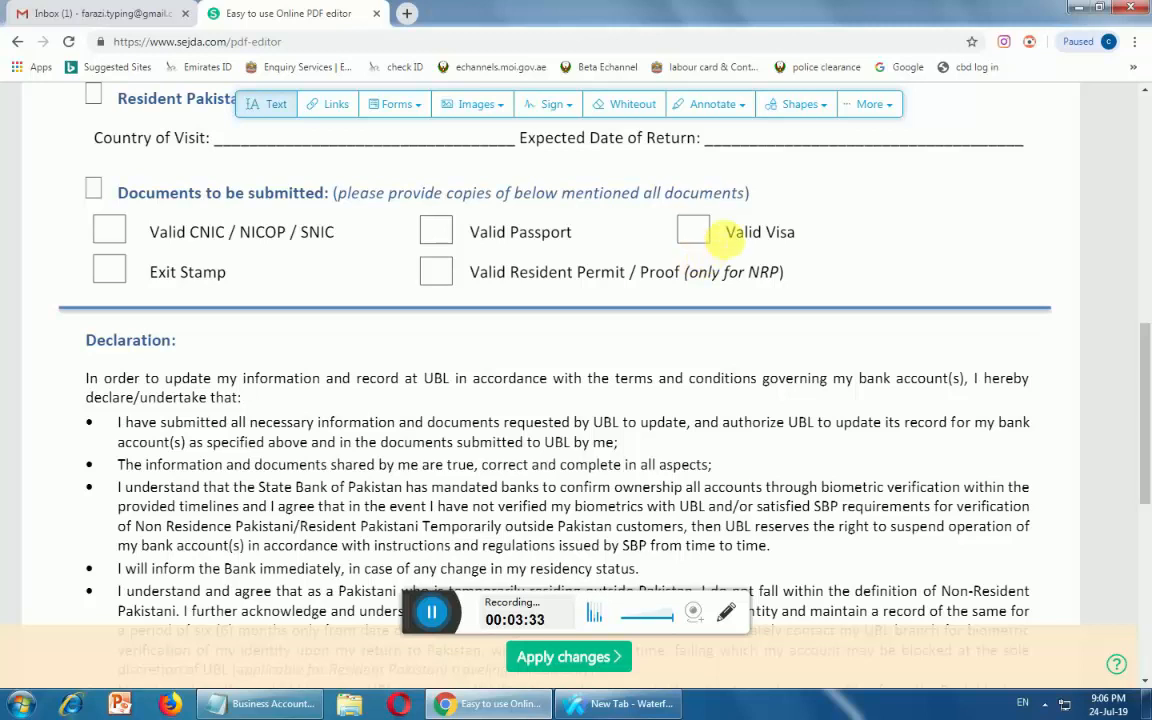
pyautogui.click(338, 106)
pyautogui.click(393, 110)
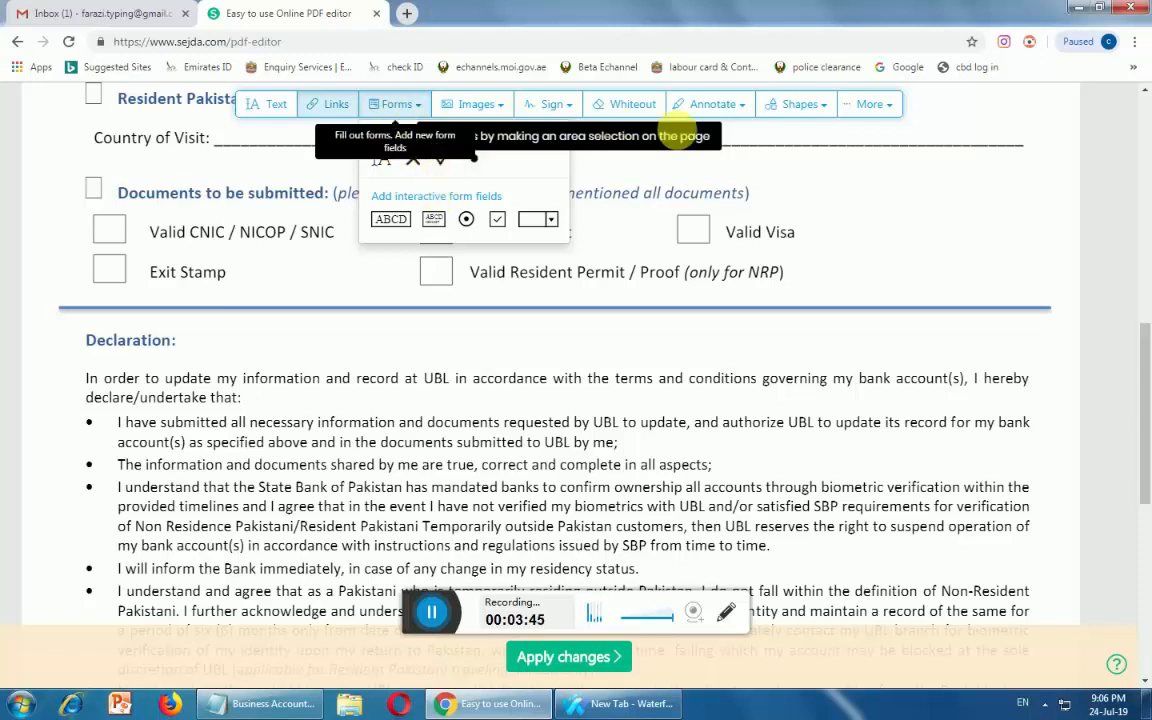
pyautogui.click(443, 168)
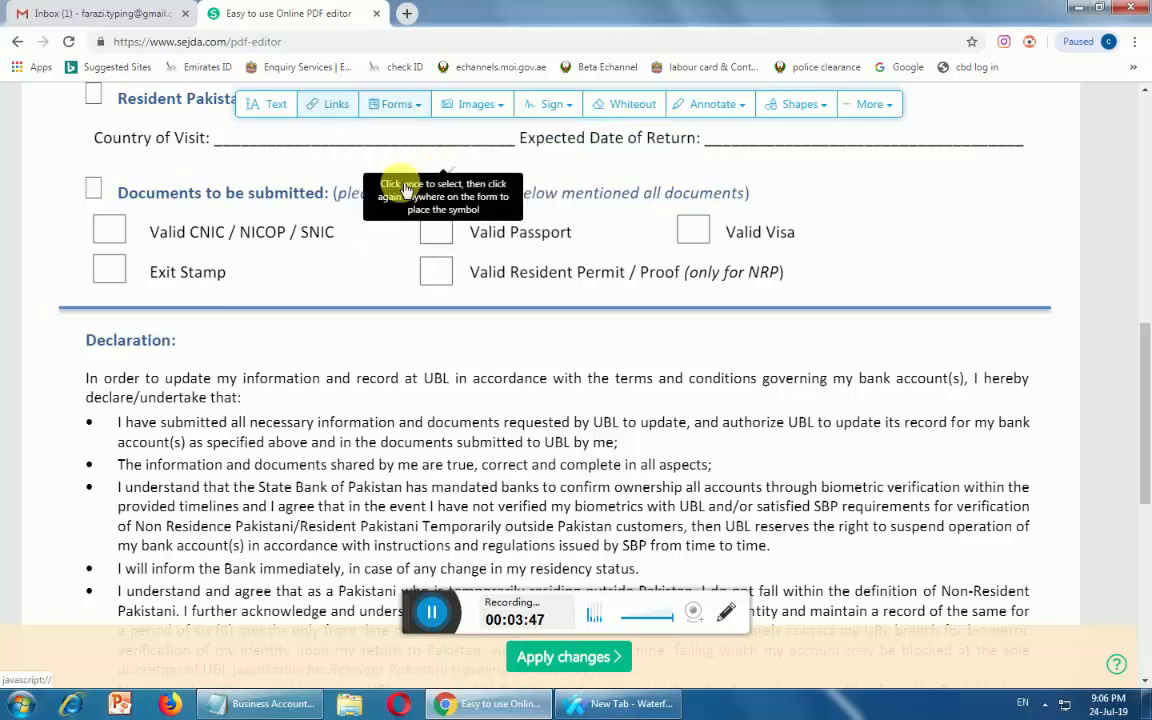
pyautogui.click(121, 231)
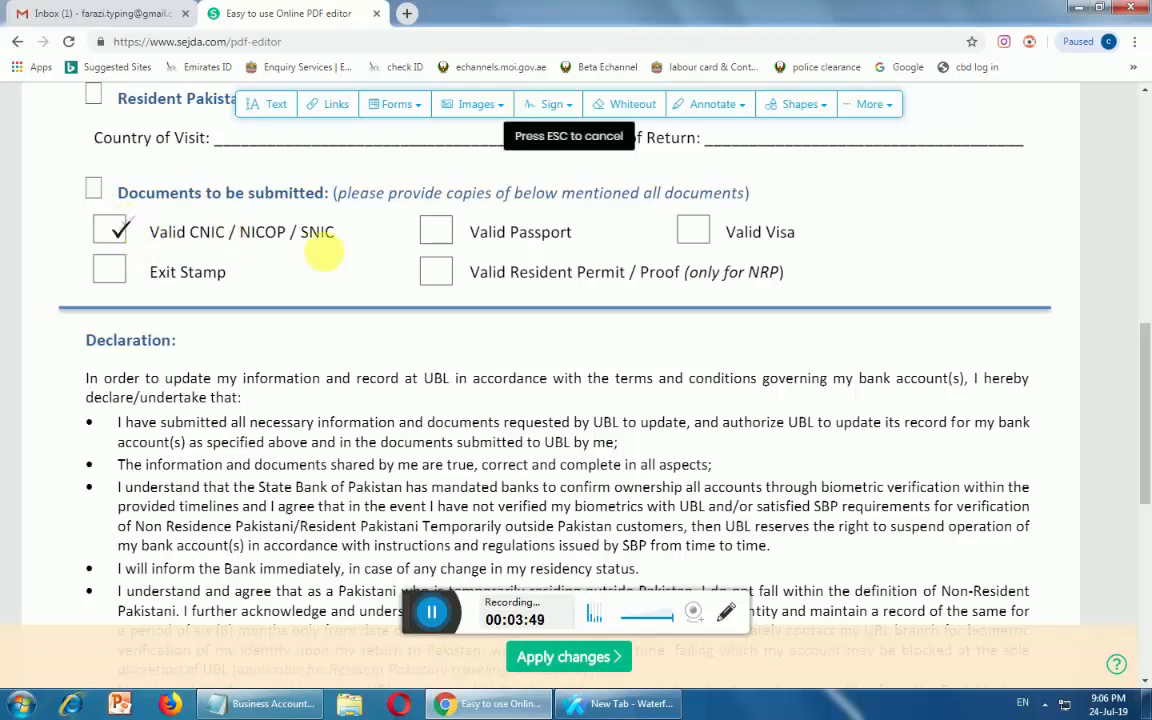
pyautogui.click(434, 229)
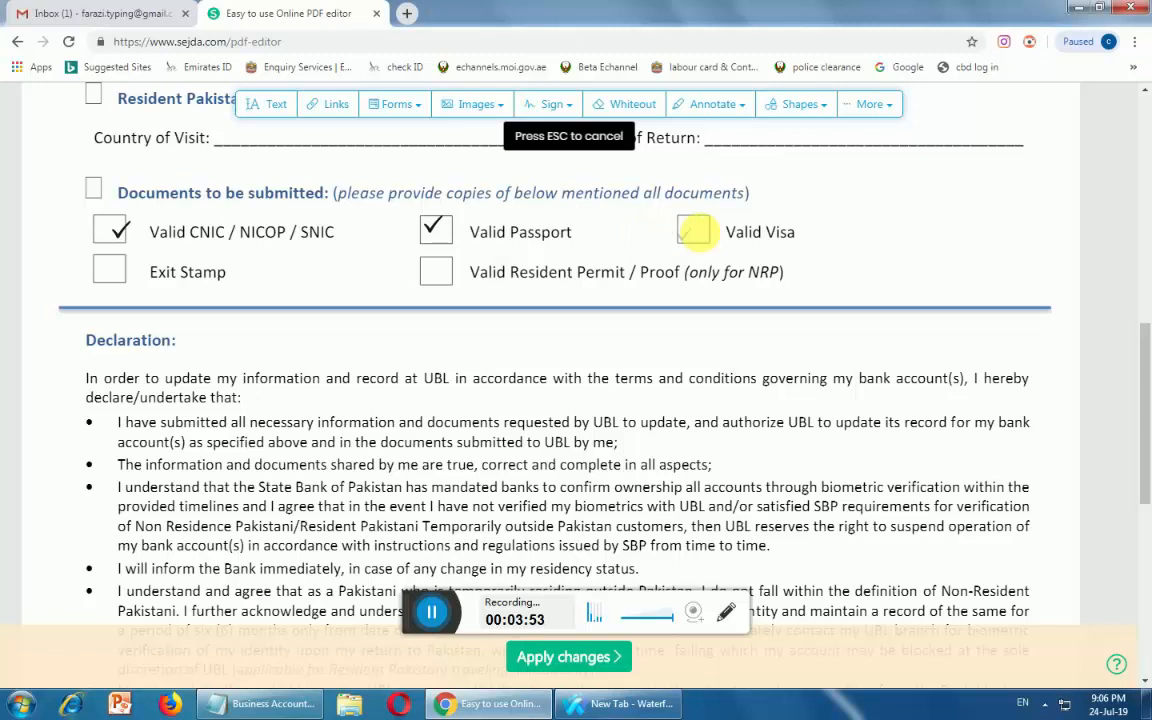
pyautogui.click(704, 237)
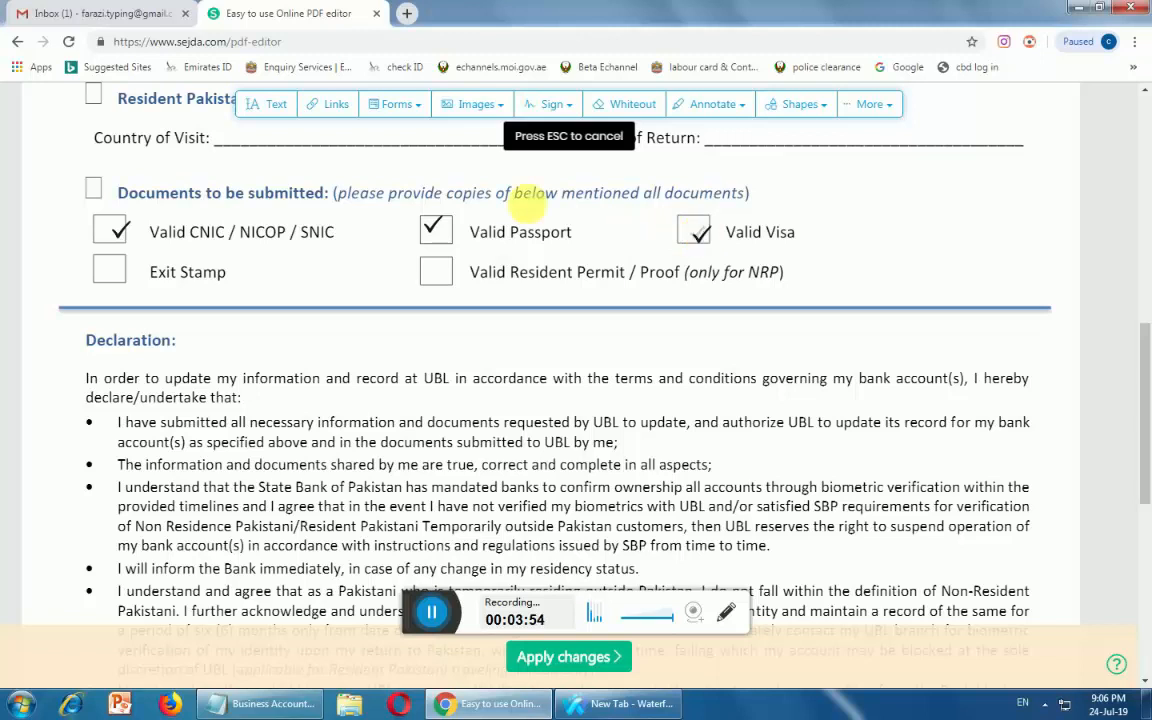
# Mark the Exit Stamp and Valid Resident Permit boxes with crosses
pyautogui.click(410, 117)
pyautogui.click(406, 159)
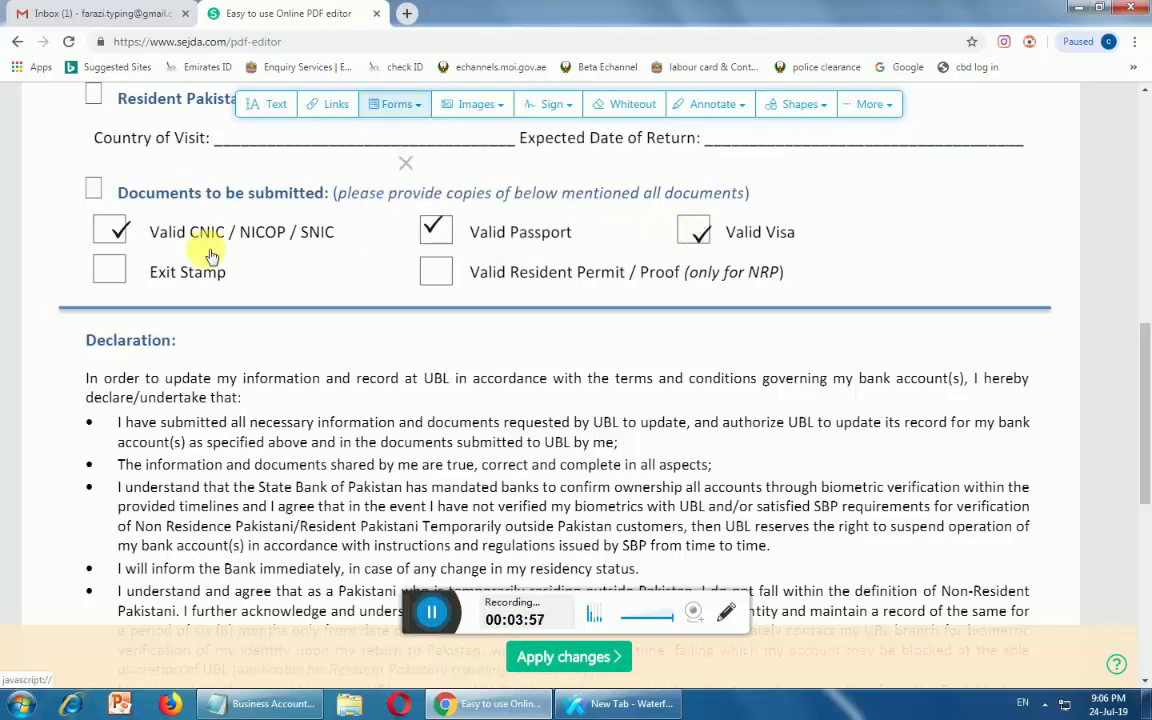
pyautogui.click(112, 274)
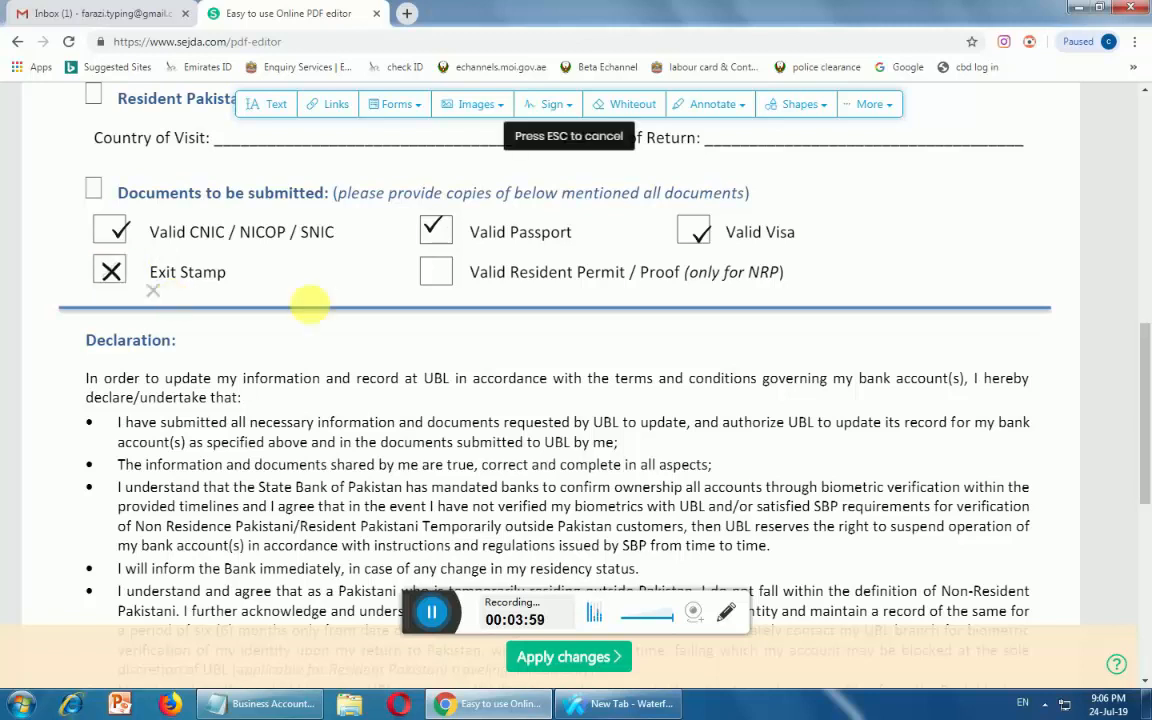
pyautogui.click(443, 271)
pyautogui.scroll(-4, 380, 380)
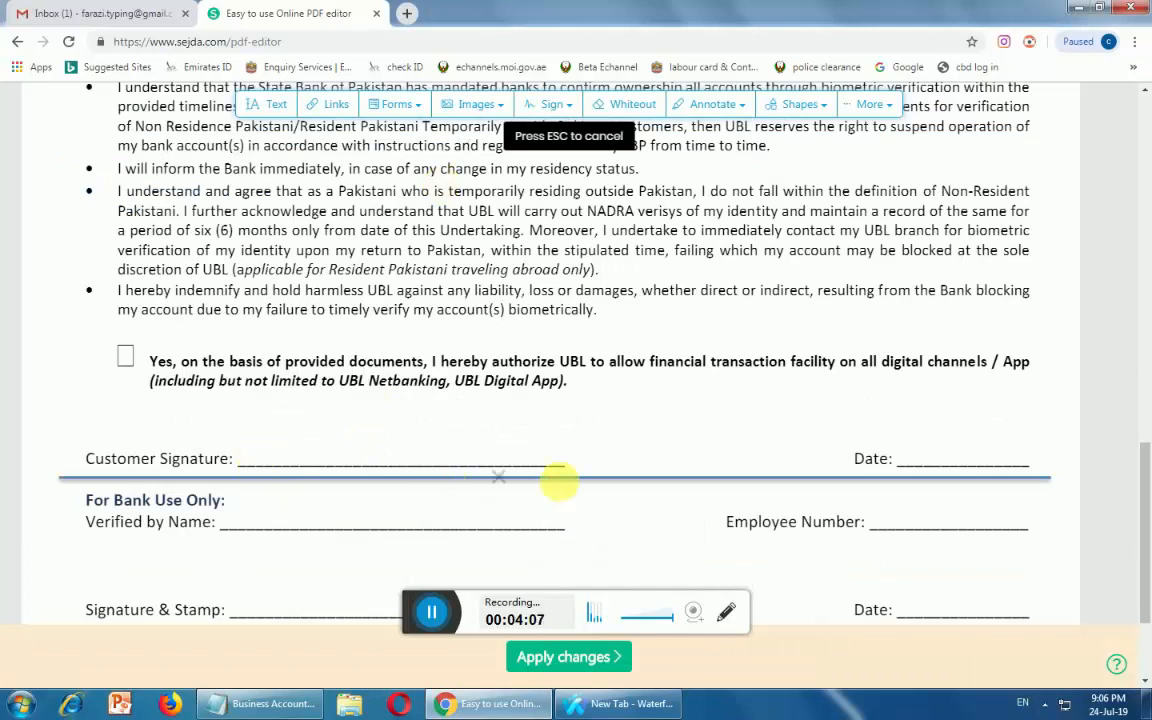
# Start a new signature, trying the Image and Type options before settling on Draw
pyautogui.scroll(-2, 231, 380)
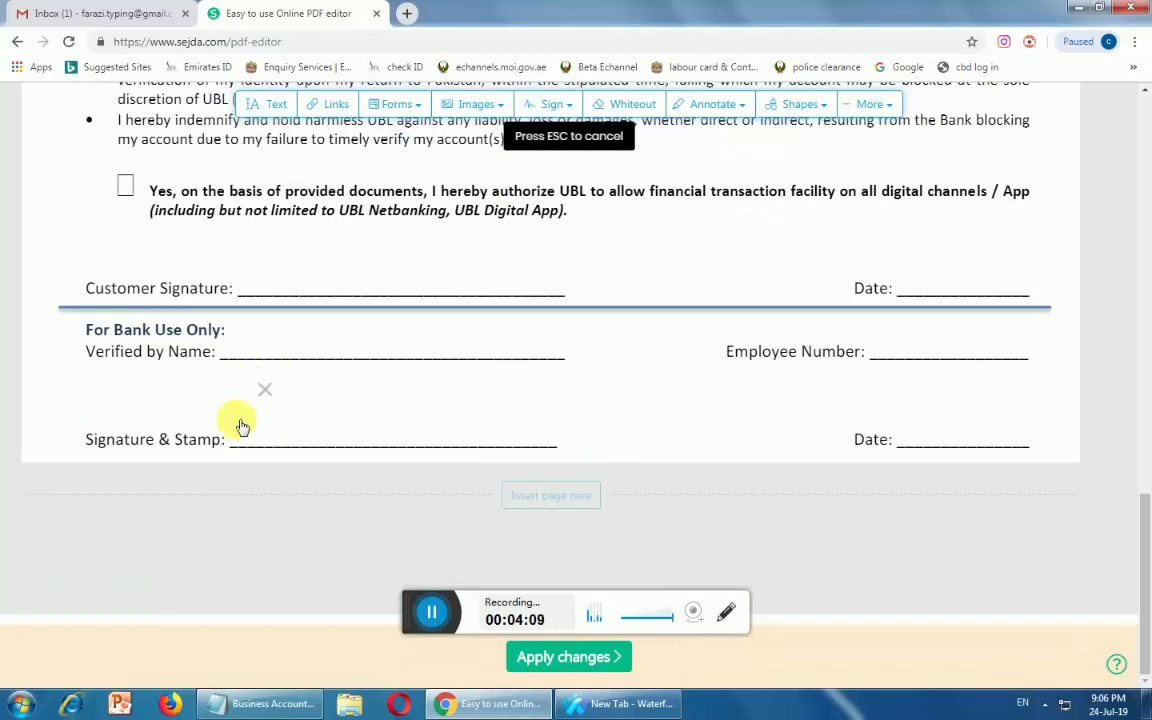
pyautogui.click(549, 107)
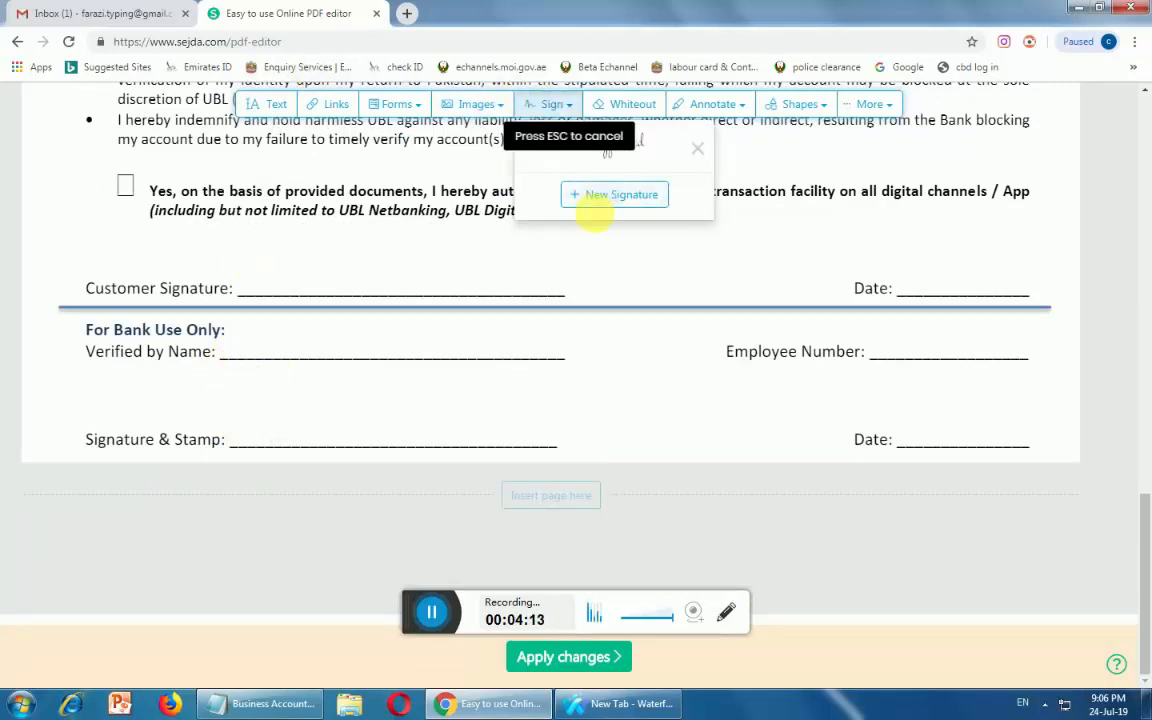
pyautogui.click(596, 200)
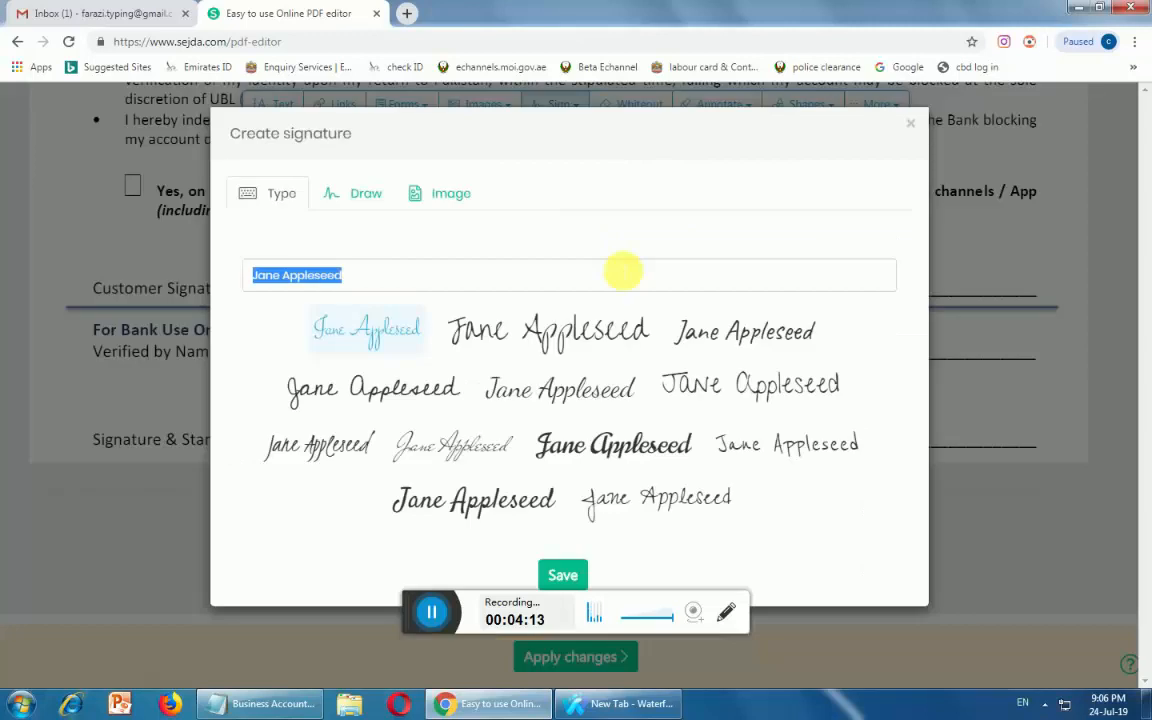
pyautogui.click(352, 195)
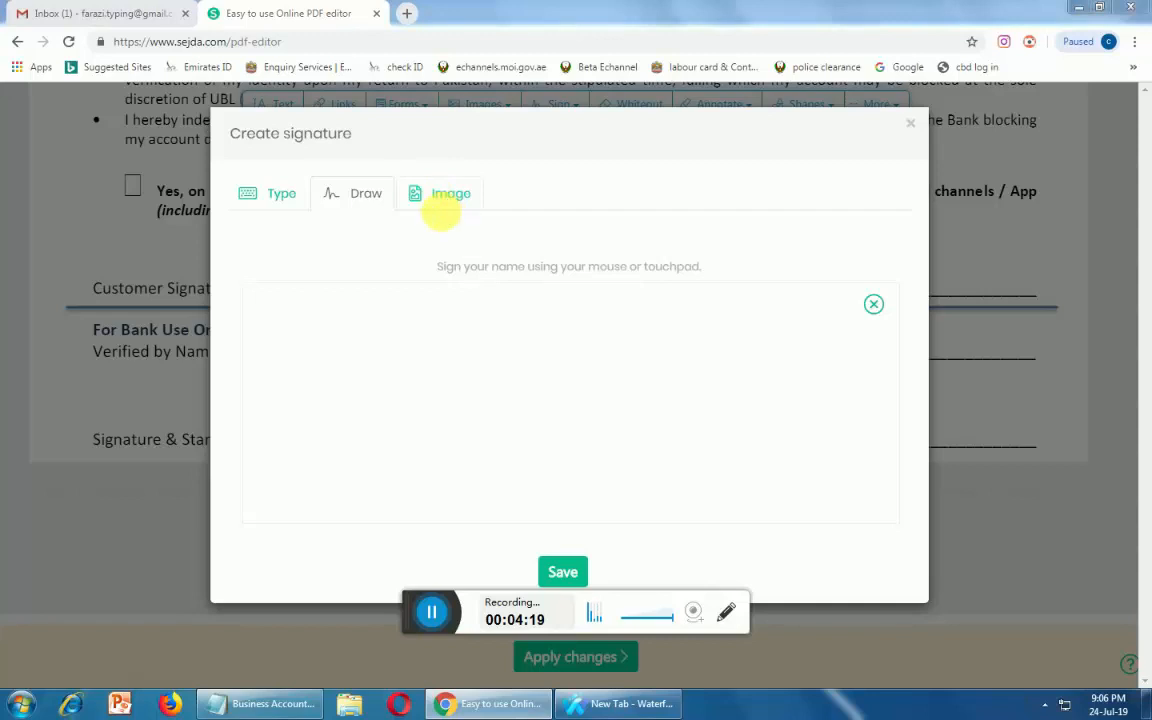
pyautogui.click(441, 226)
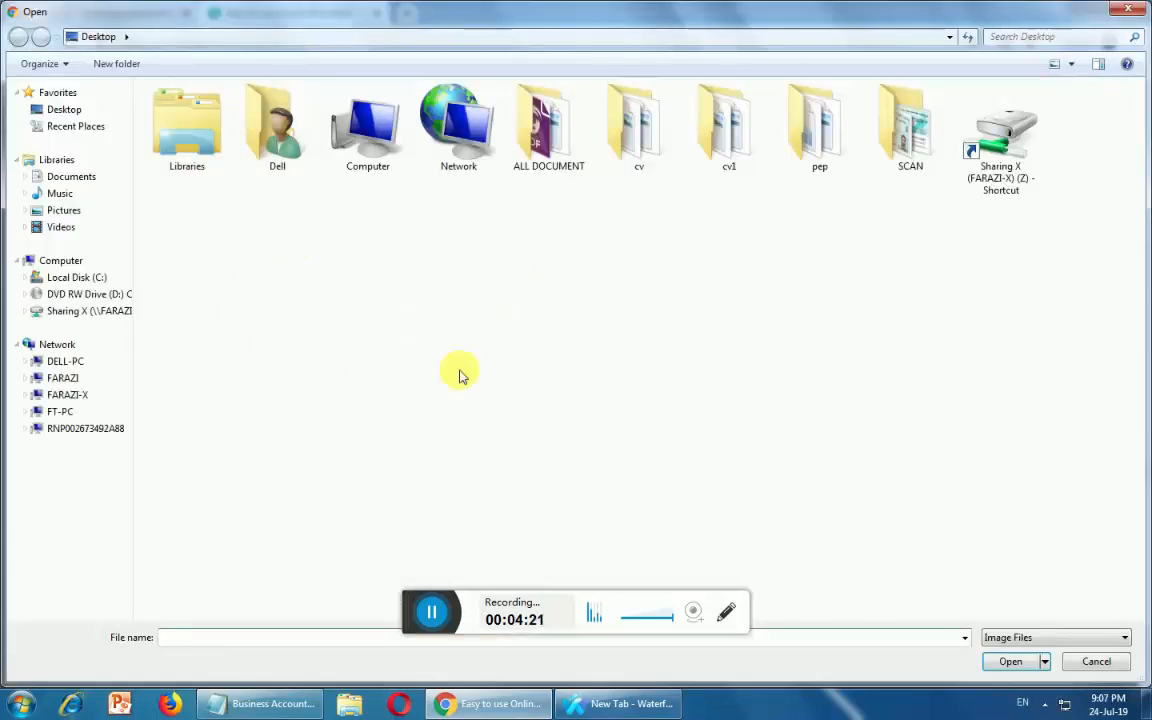
pyautogui.click(1118, 10)
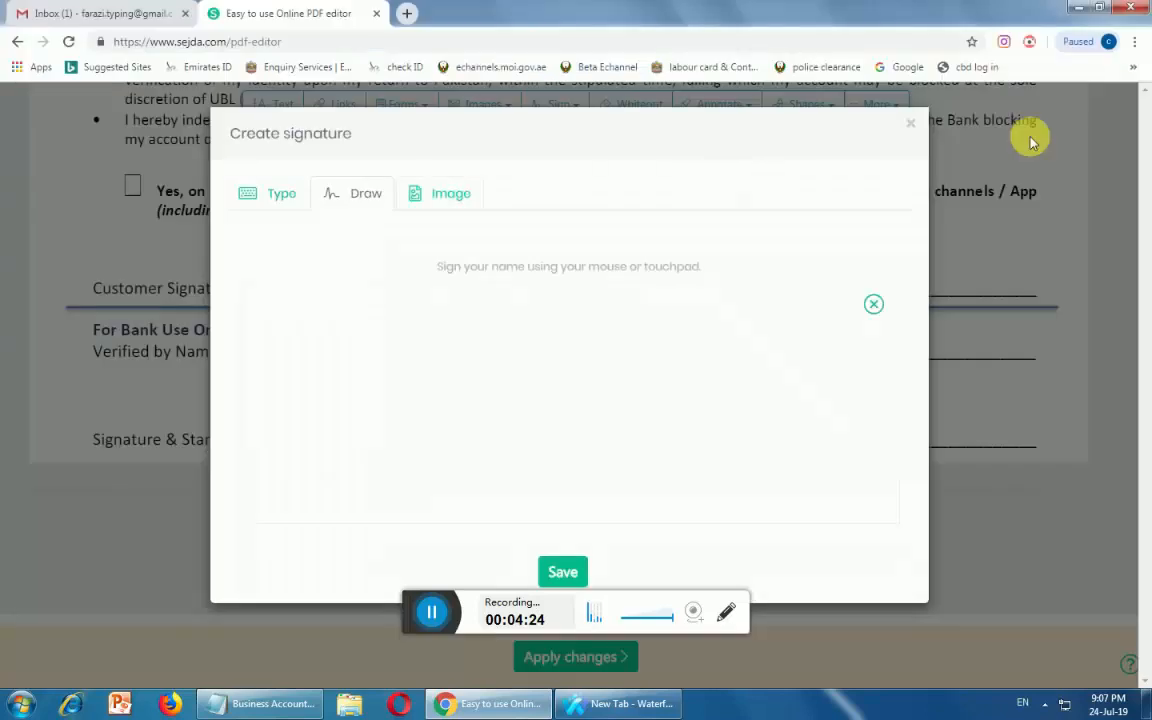
pyautogui.click(268, 192)
pyautogui.click(322, 283)
pyautogui.click(368, 197)
# Sketch a freehand signature in the drawing area and save it
pyautogui.click(379, 360)
pyautogui.moveTo(446, 399); pyautogui.dragTo(537, 441)
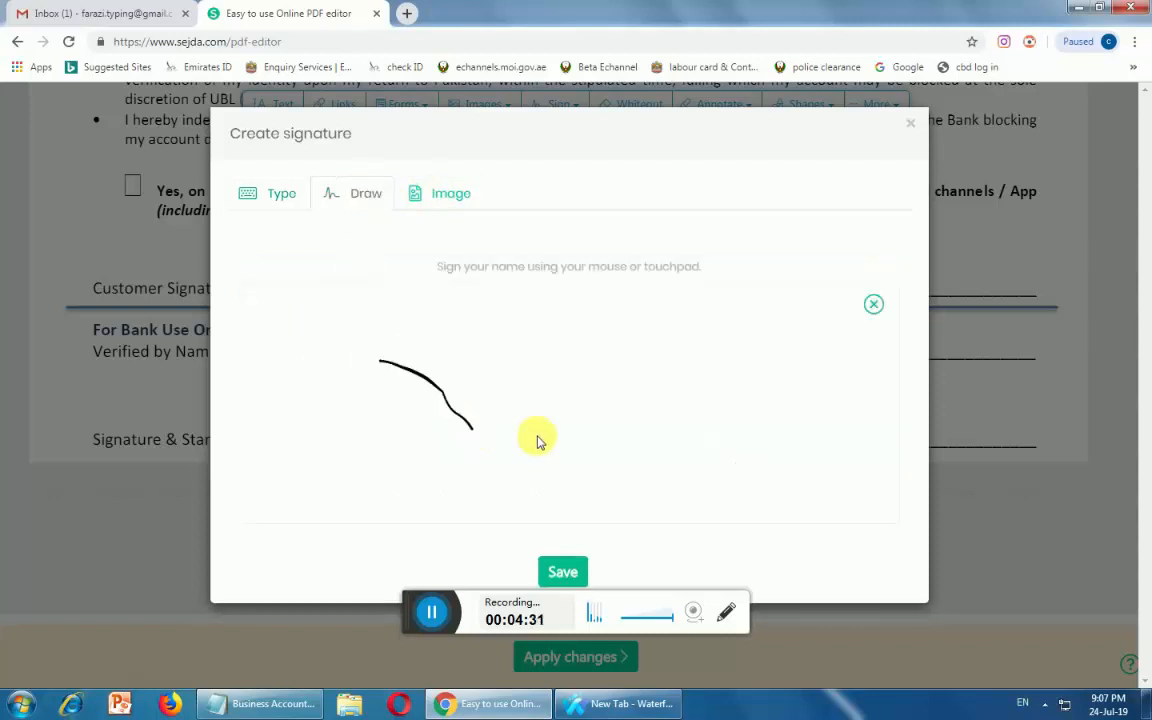
pyautogui.moveTo(528, 351)
pyautogui.mouseDown()
pyautogui.moveTo(566, 349)
pyautogui.moveTo(598, 367)
pyautogui.mouseUp()
pyautogui.moveTo(585, 458); pyautogui.dragTo(582, 452)
pyautogui.moveTo(648, 387)
pyautogui.mouseDown()
pyautogui.moveTo(653, 432)
pyautogui.moveTo(789, 437)
pyautogui.moveTo(697, 350)
pyautogui.mouseUp()
pyautogui.moveTo(437, 360)
pyautogui.mouseDown()
pyautogui.moveTo(535, 408)
pyautogui.moveTo(473, 409)
pyautogui.moveTo(545, 419)
pyautogui.mouseUp()
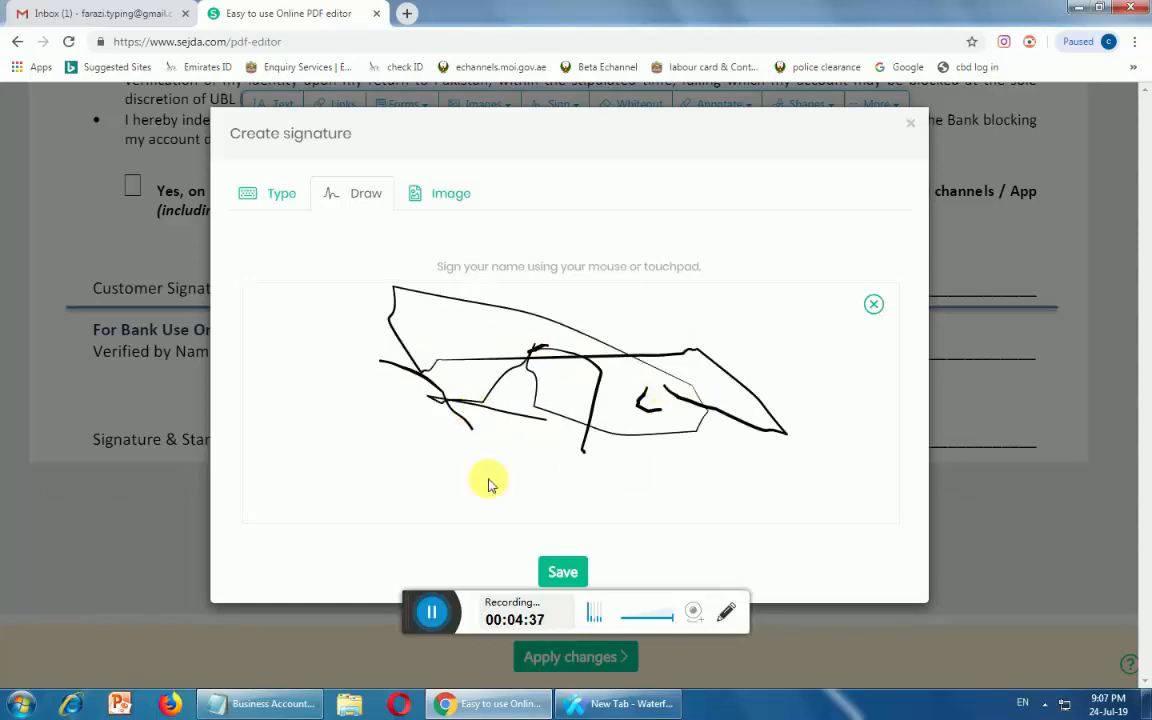
pyautogui.click(560, 571)
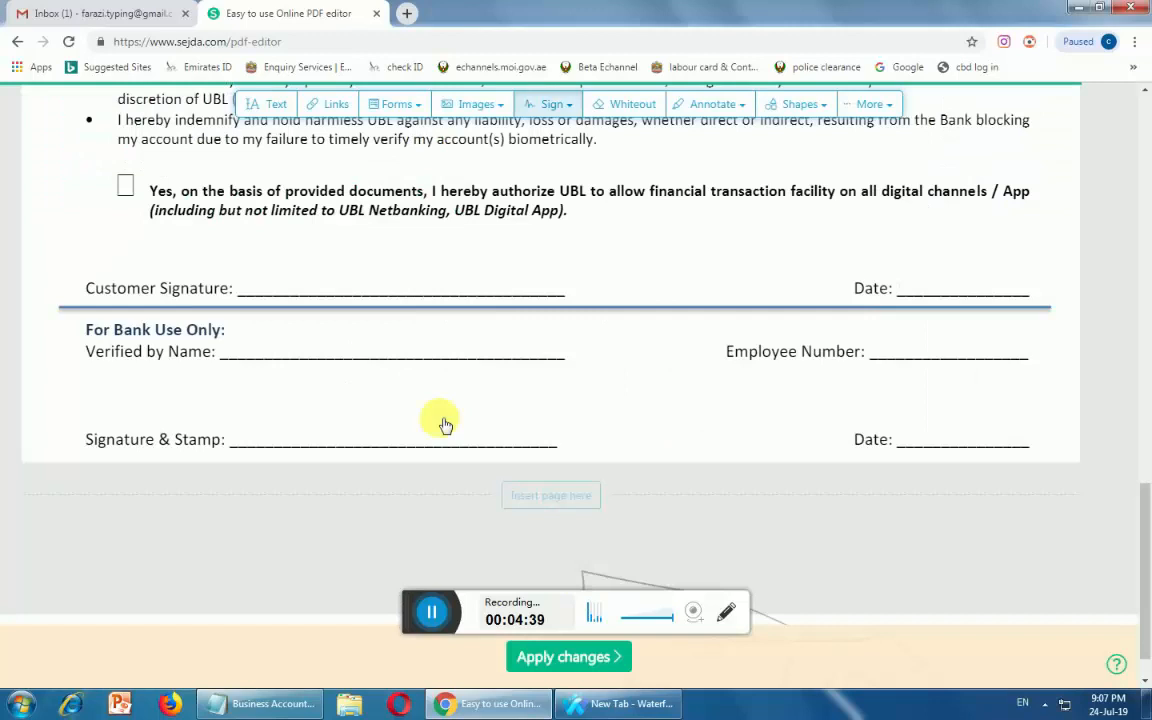
# Place the signature, shrink it, and move it onto the Customer Signature line
pyautogui.click(301, 237)
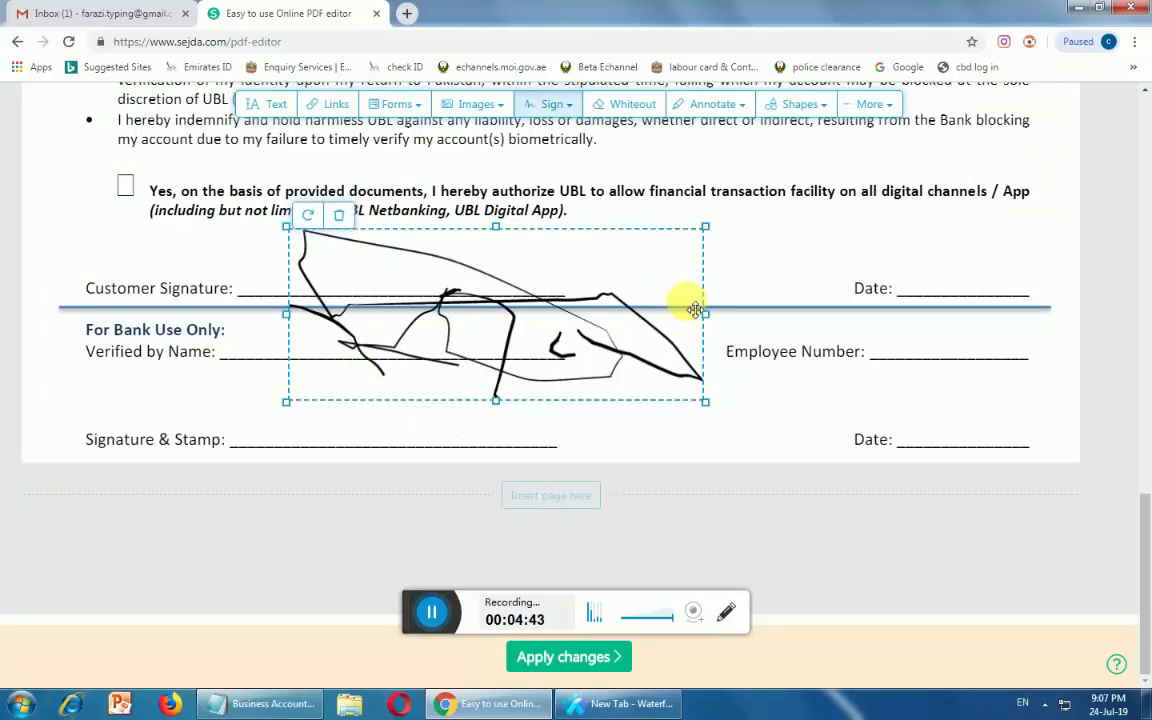
pyautogui.moveTo(707, 318)
pyautogui.mouseDown()
pyautogui.moveTo(404, 257)
pyautogui.moveTo(380, 260)
pyautogui.moveTo(381, 276)
pyautogui.mouseUp()
pyautogui.moveTo(327, 237); pyautogui.dragTo(338, 276)
pyautogui.click(547, 560)
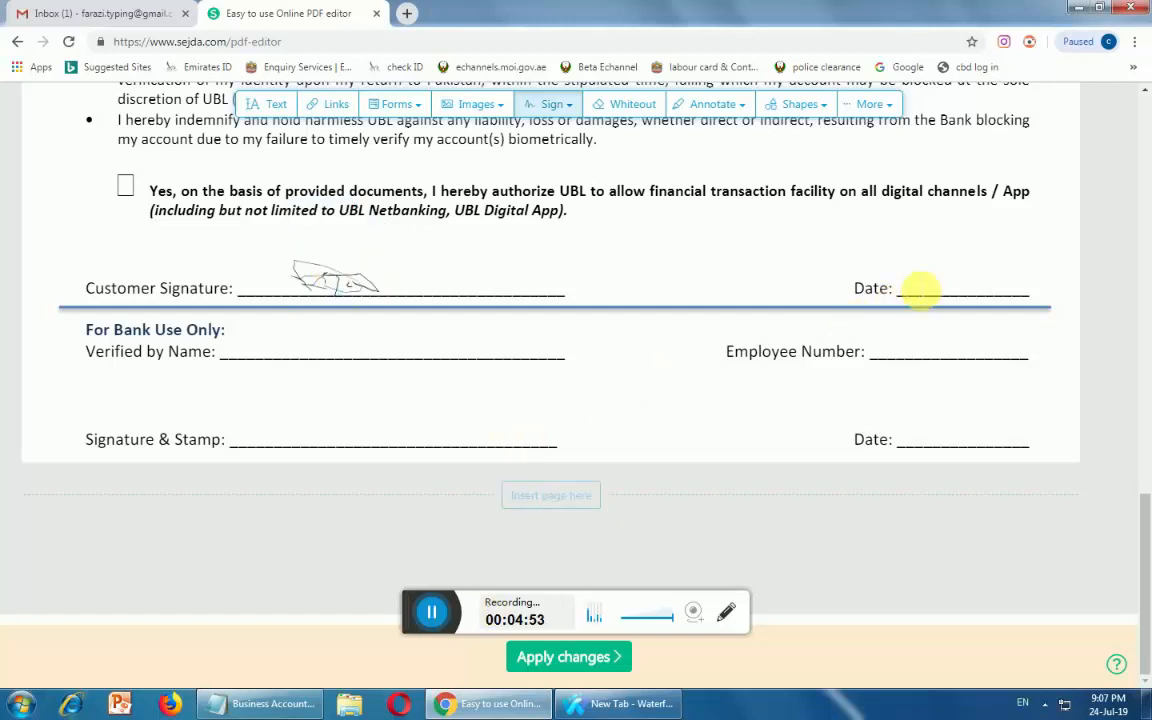
# Add a text box on the Date line beside the signature and enter 65885/00085
pyautogui.doubleClick(919, 294)
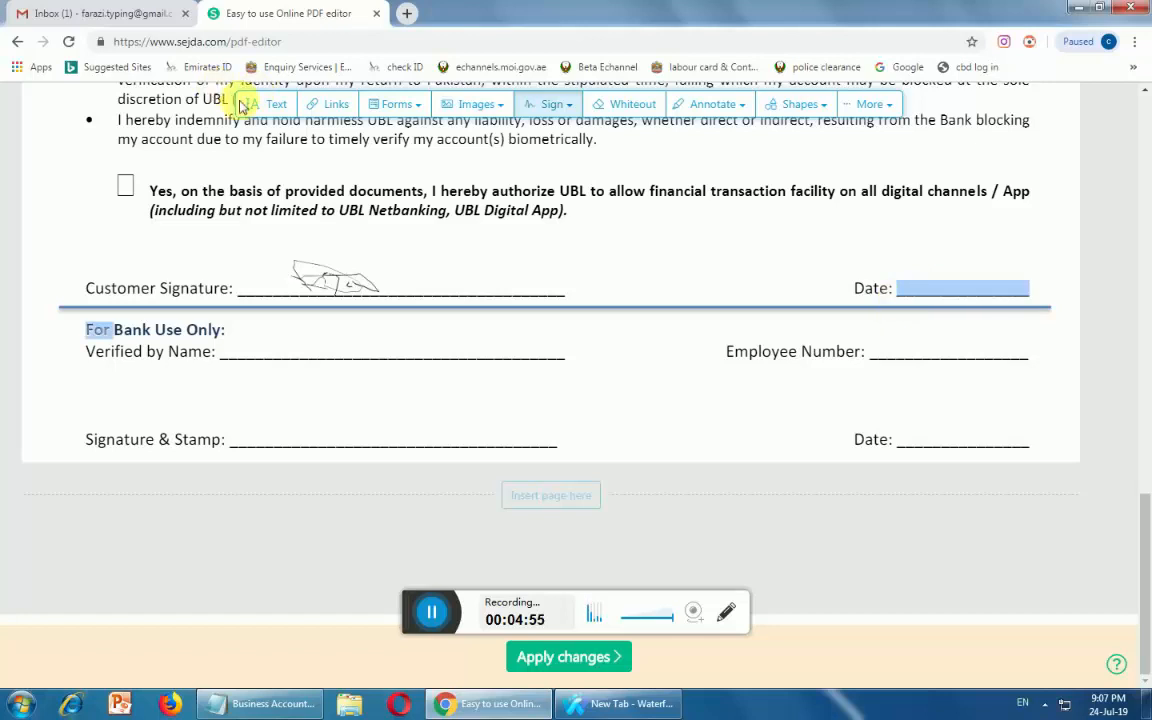
pyautogui.click(280, 106)
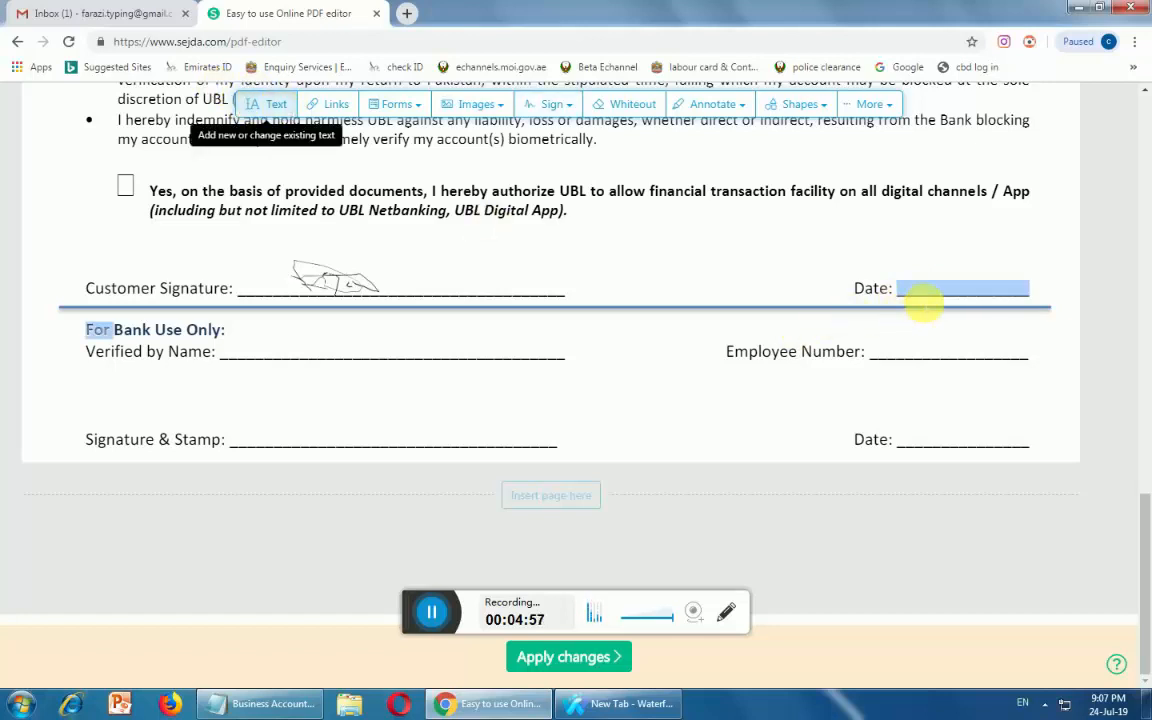
pyautogui.click(922, 292)
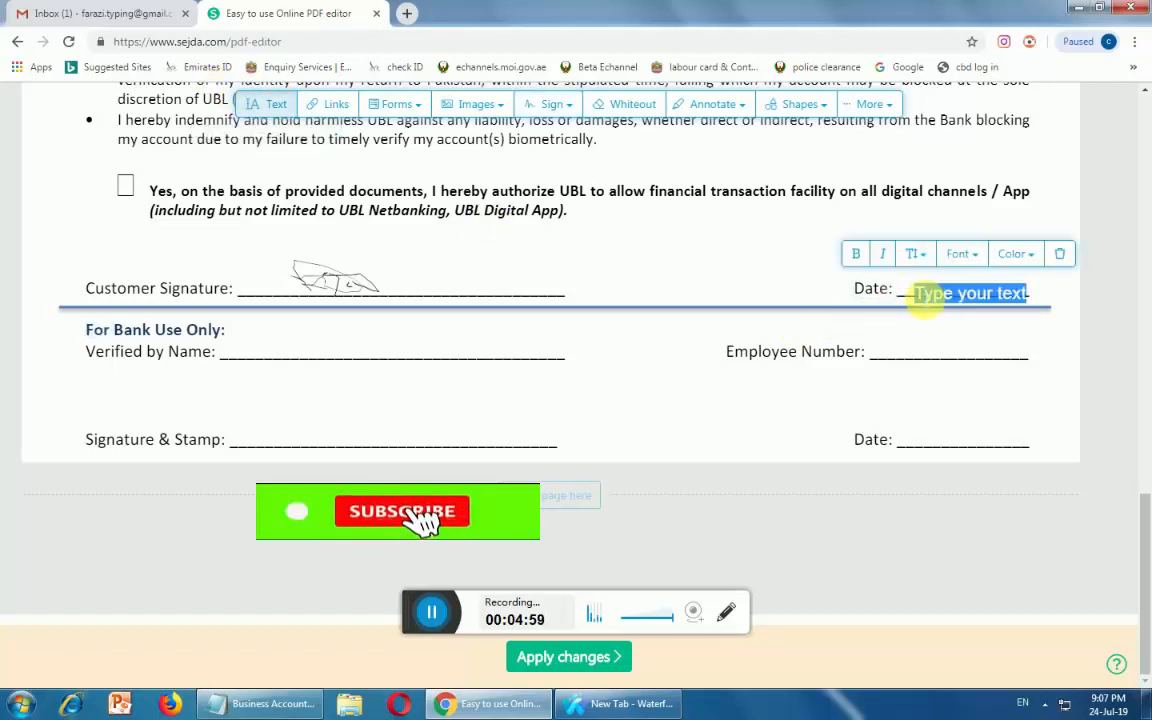
pyautogui.press('BackSpace')
pyautogui.write('699669')
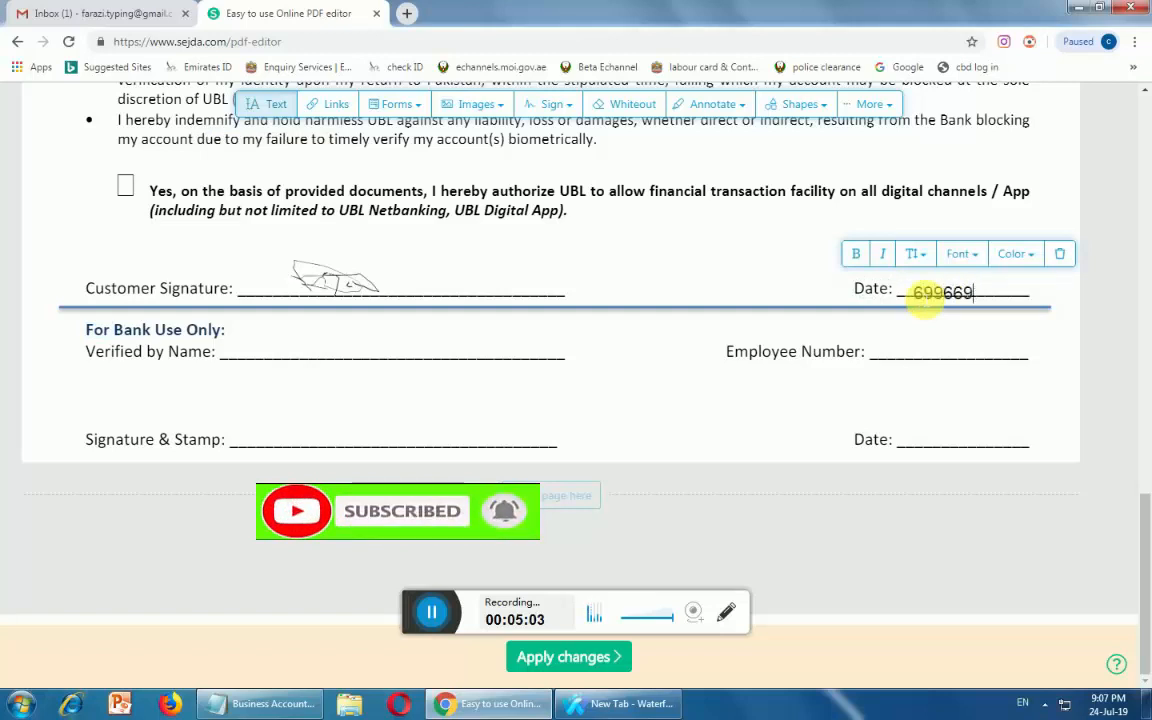
pyautogui.press('BackSpace')
pyautogui.press('BackSpace')
pyautogui.press('BackSpace')
pyautogui.press('BackSpace')
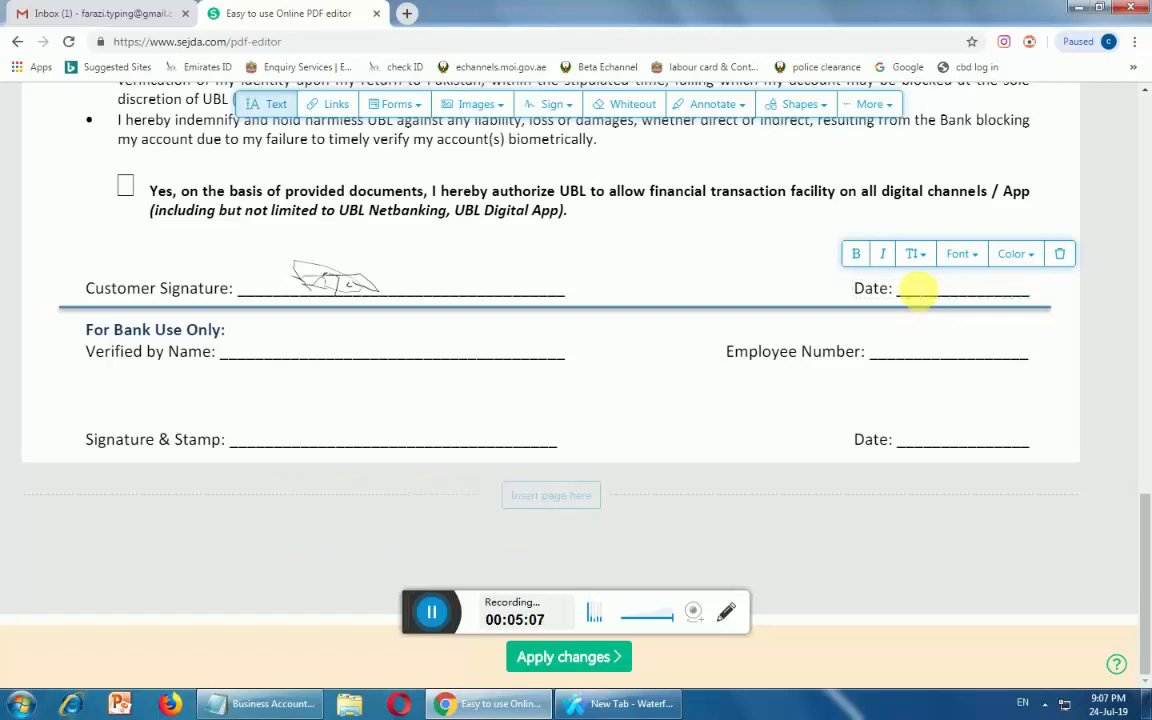
pyautogui.click(918, 290)
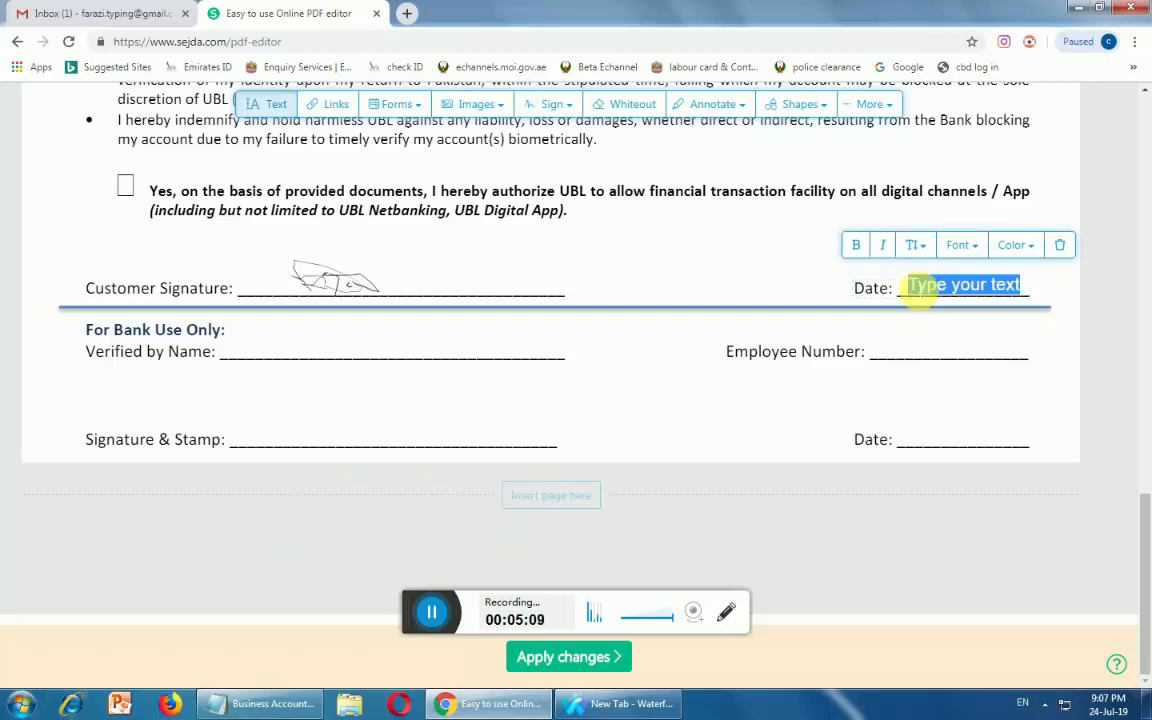
pyautogui.write('65885/00085')
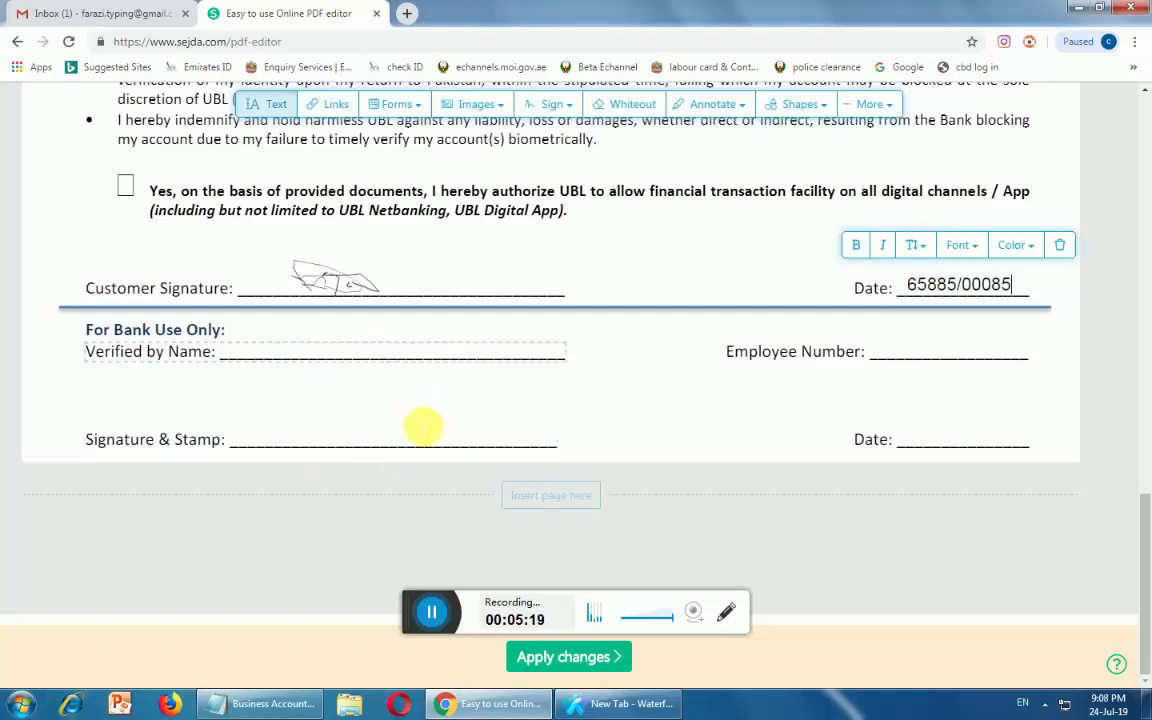
# Apply the edits, download NRP Undertaking Form.pdf, then glance at the inbox tab and return to Sejda
pyautogui.click(556, 662)
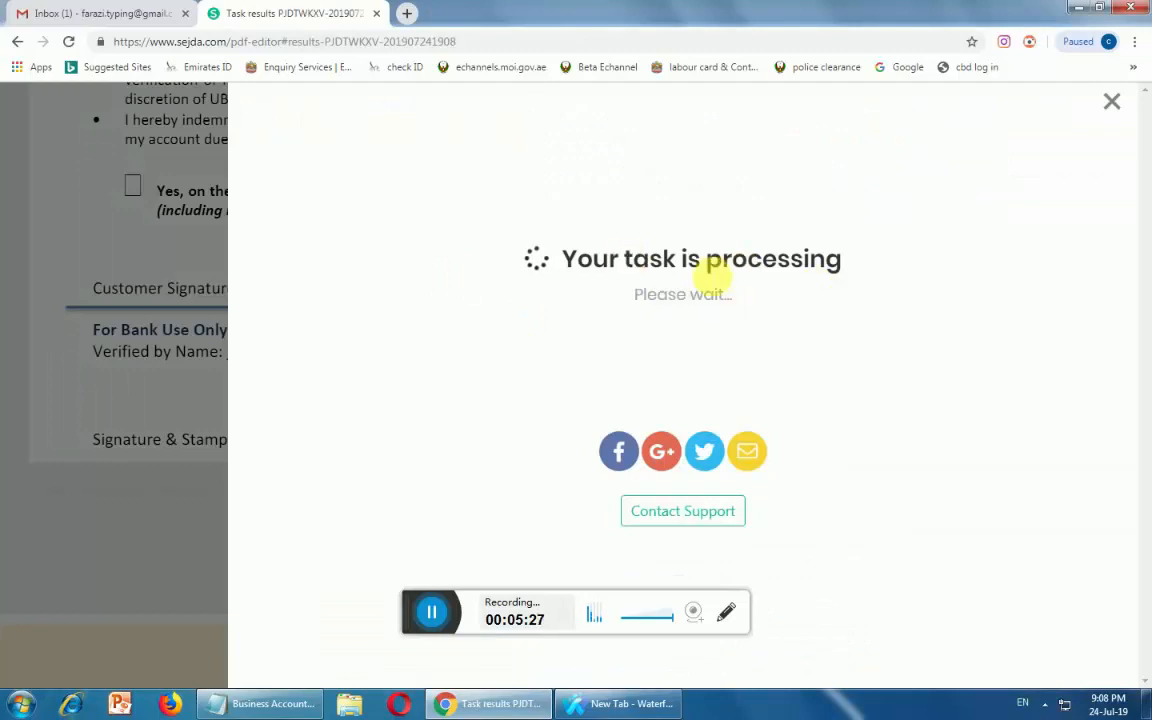
pyautogui.click(651, 226)
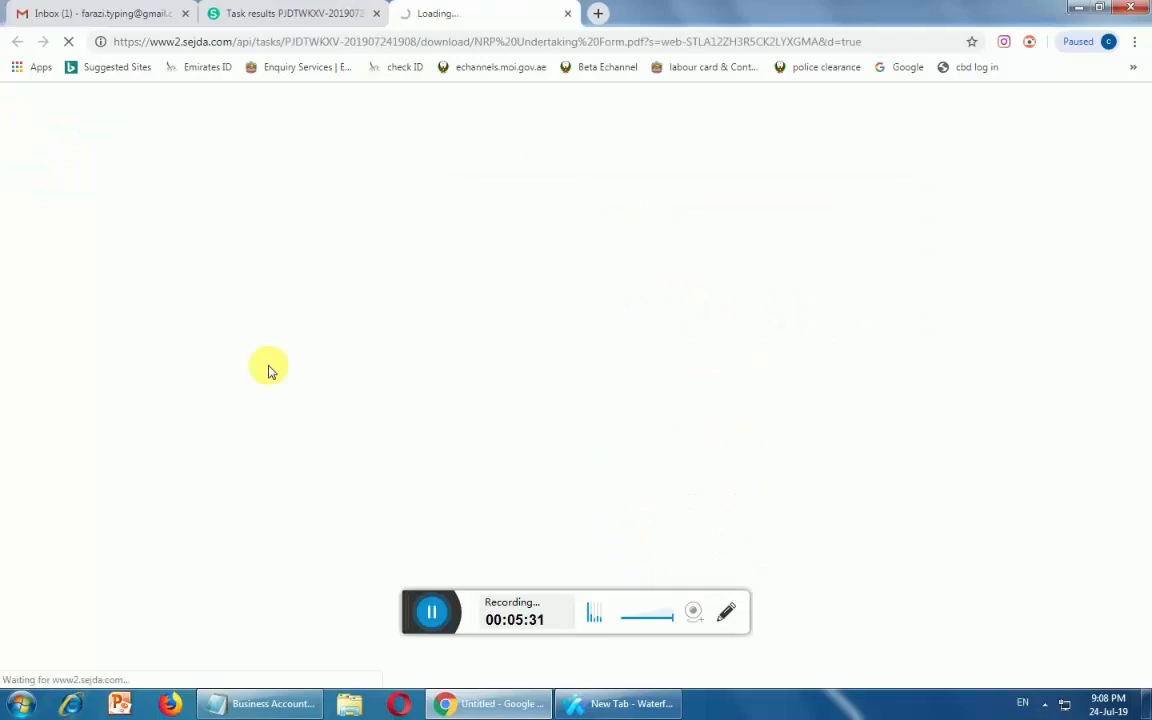
pyautogui.click(86, 14)
pyautogui.click(266, 14)
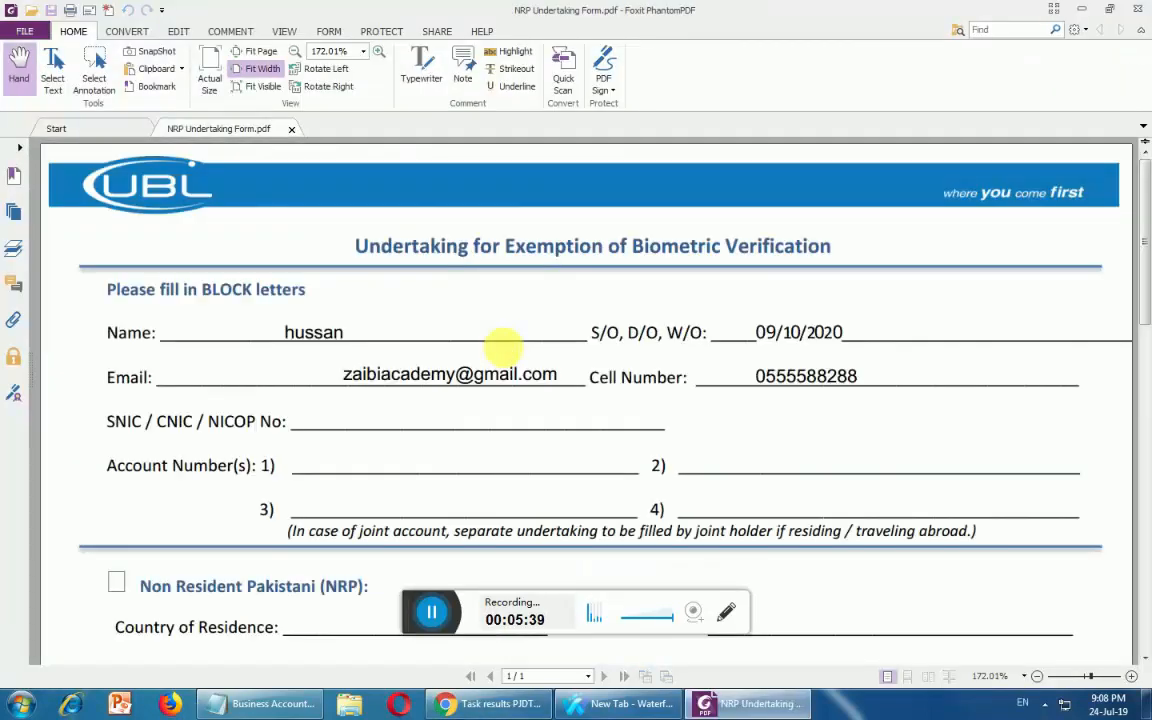
# Scroll down the form in Foxit to check the entries, marks, signature and date, then back to the top
pyautogui.scroll(-5, 622, 373)
pyautogui.scroll(-14, 594, 474)
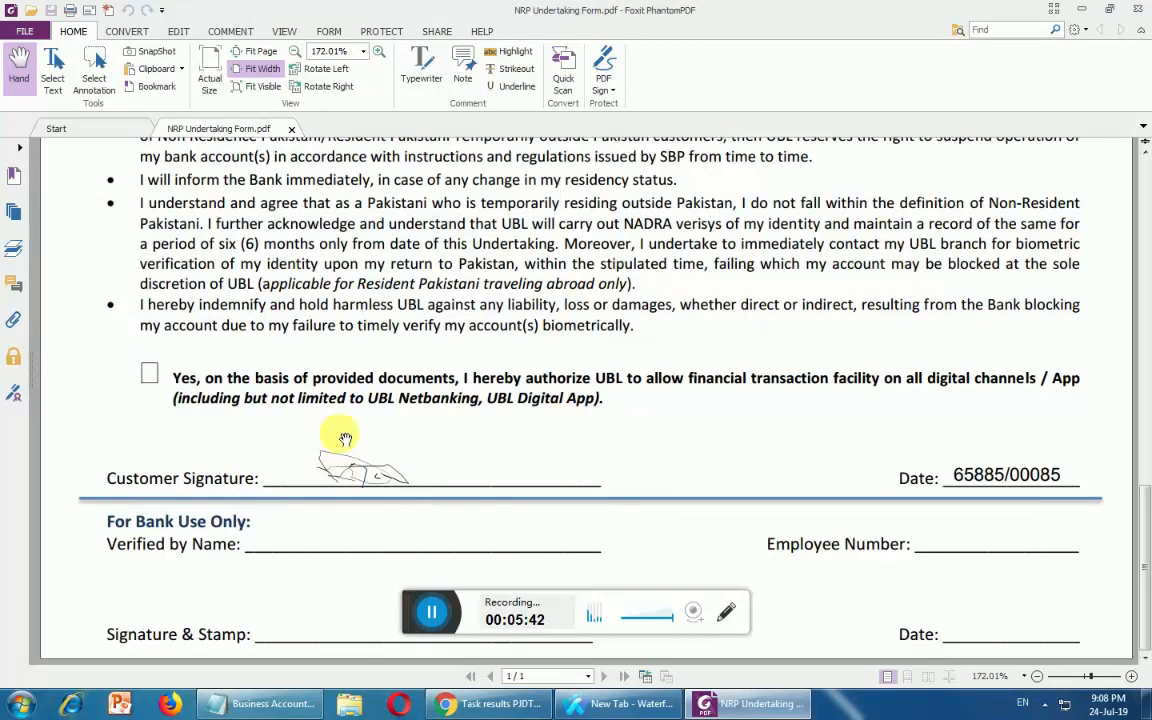
pyautogui.scroll(5, 345, 440)
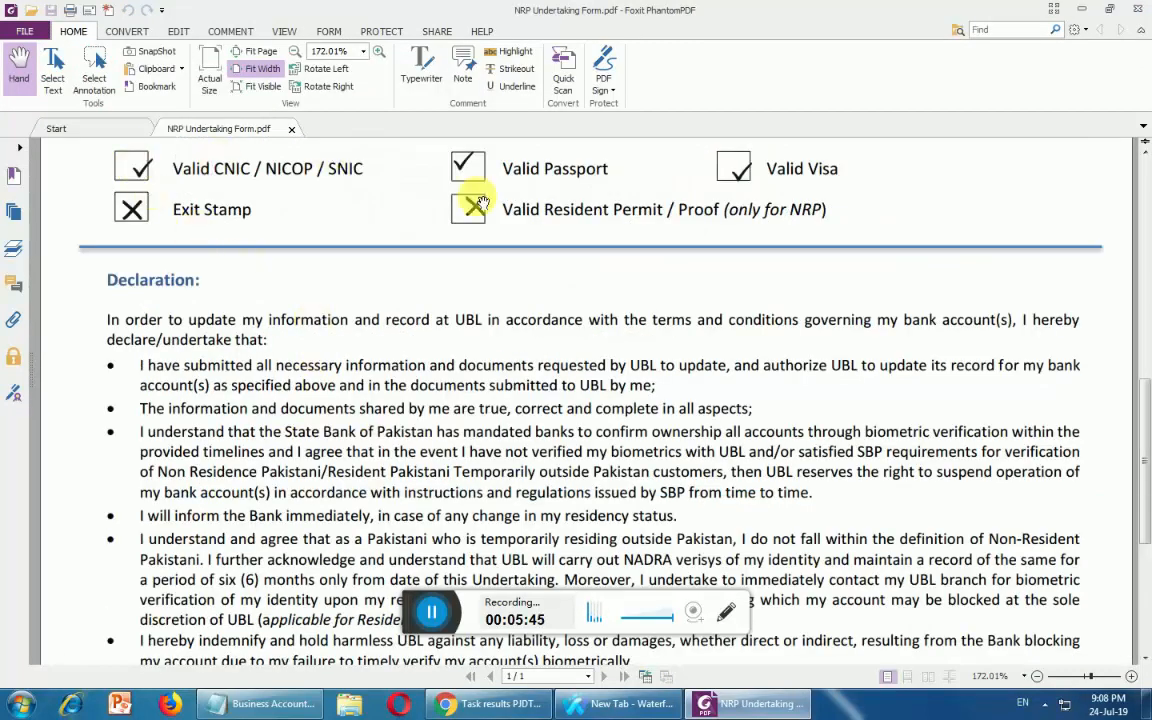
pyautogui.scroll(4, 720, 178)
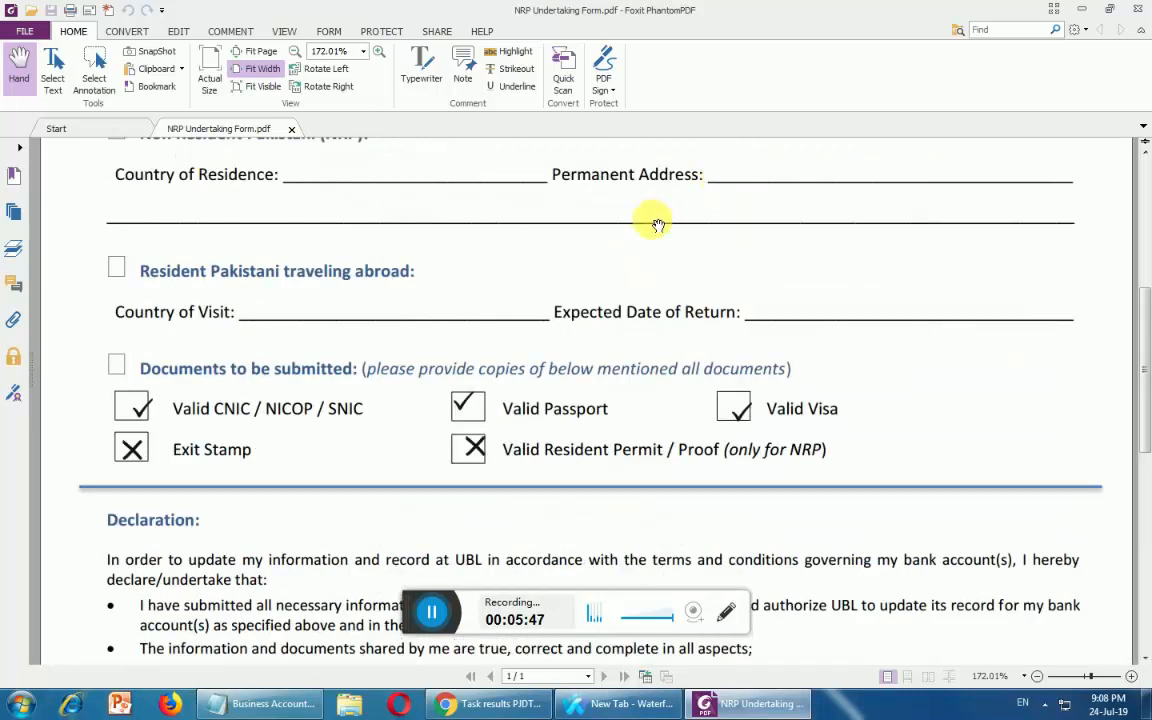
pyautogui.scroll(4, 658, 224)
pyautogui.scroll(3, 740, 250)
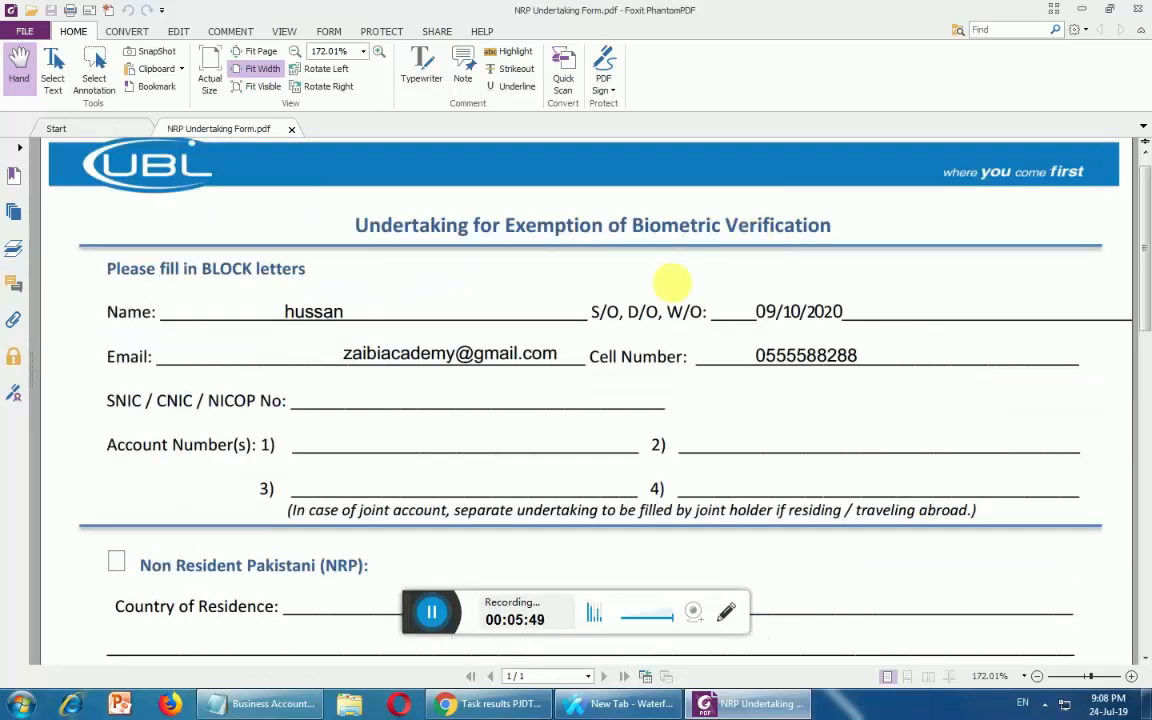